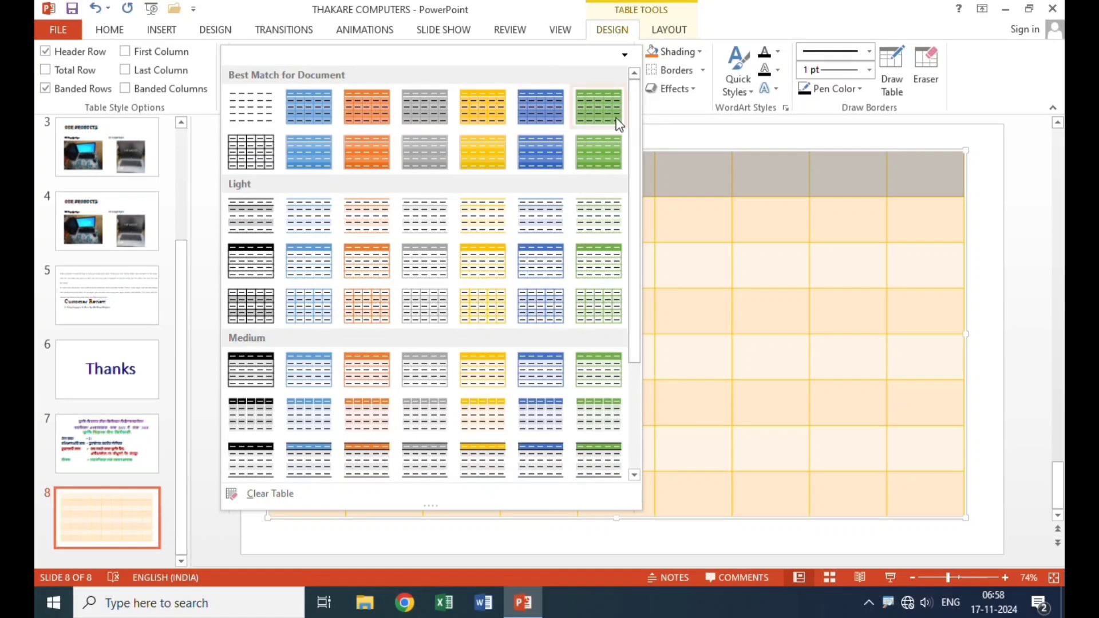
- Try the dark blue and light blue banded styles from the document-matched table styles on the slide 8 table
drag(636, 89, 634, 147)
click(520, 88)
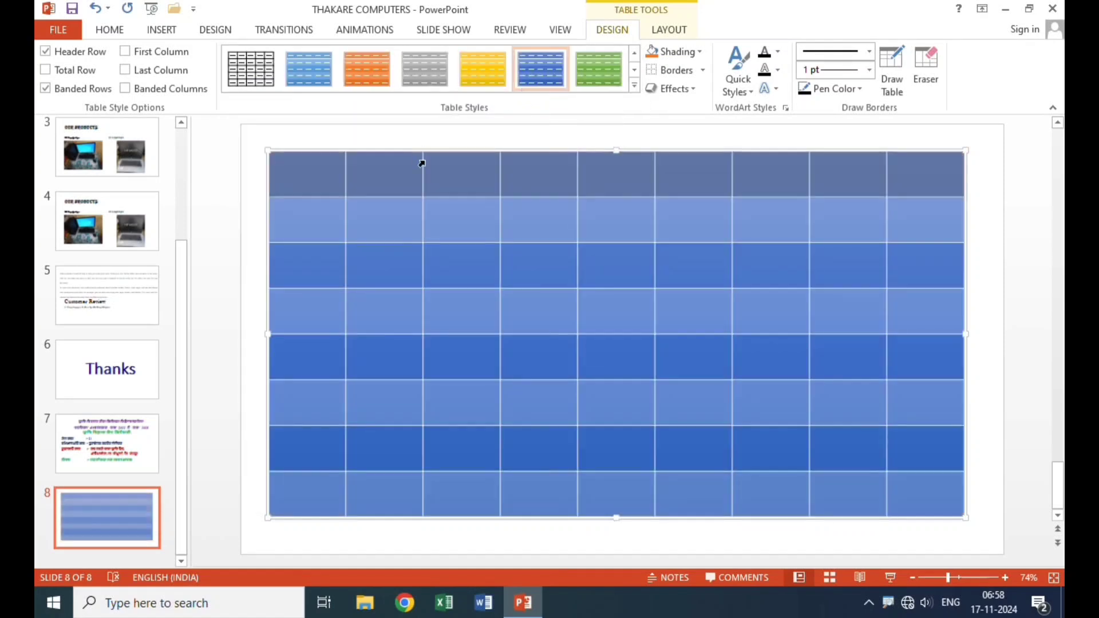
click(295, 53)
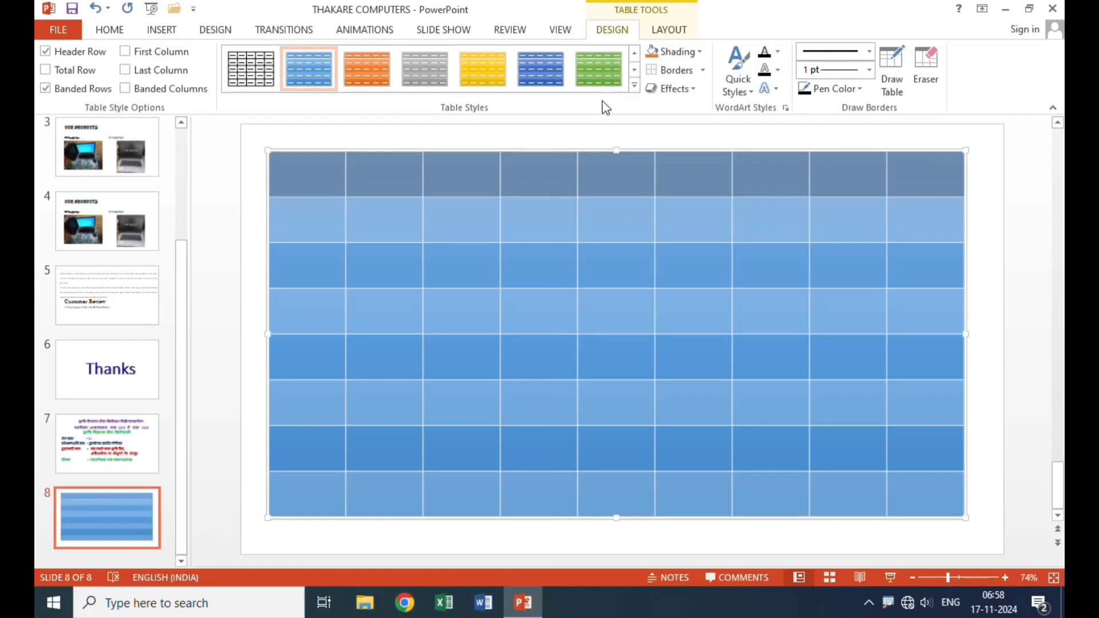
- Clear the style formatting from the table, leaving a plain grid
click(634, 85)
drag(634, 92, 625, 250)
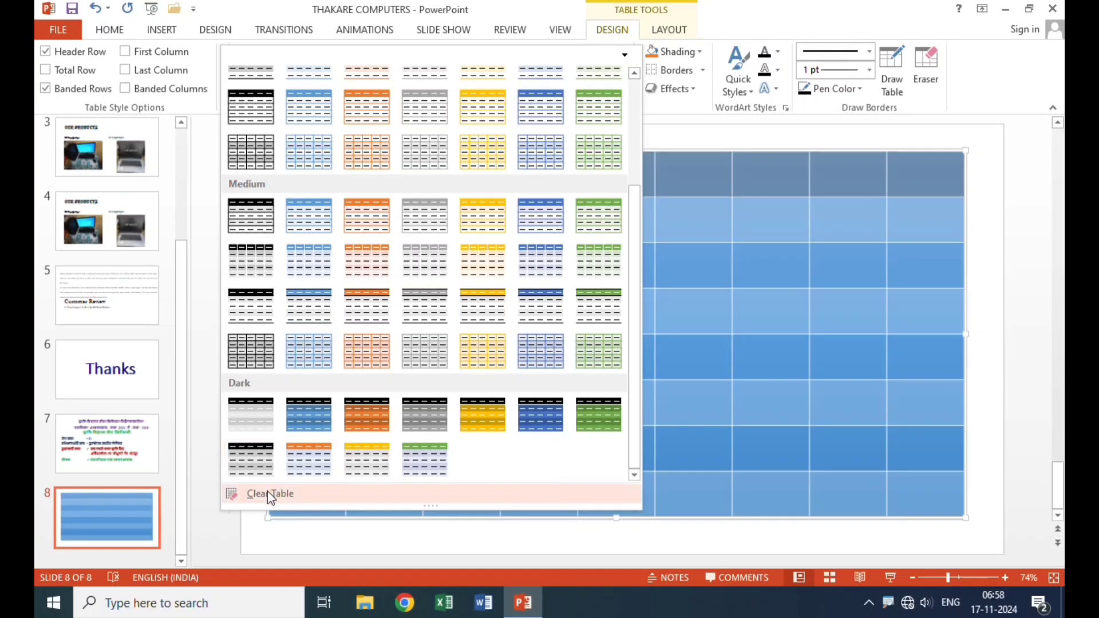
click(270, 493)
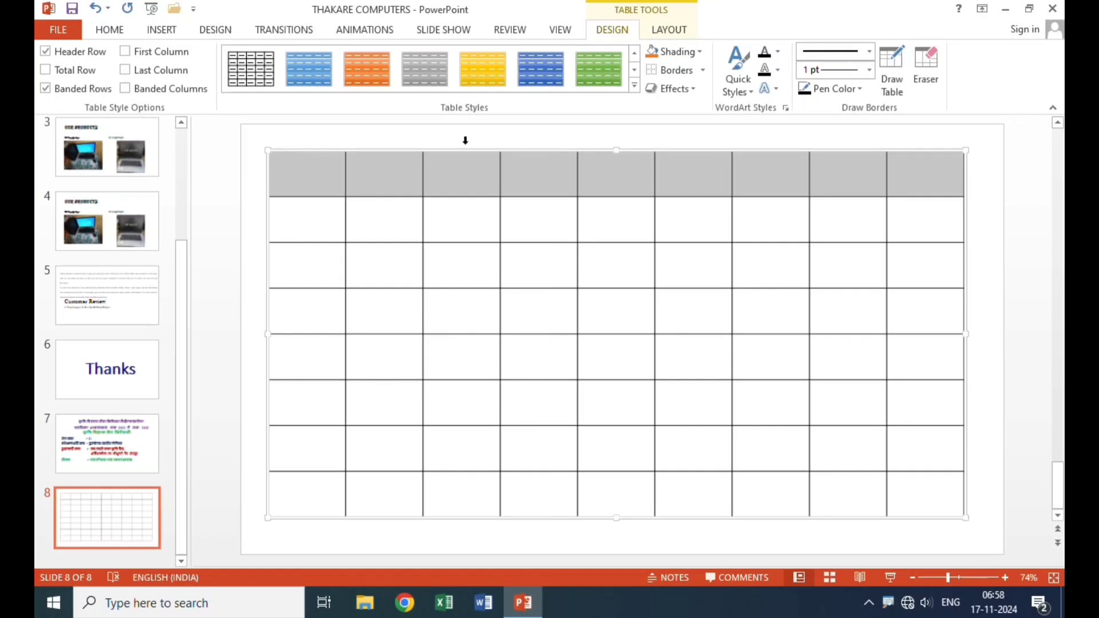
- Apply the black gridded table style with banded rows from the last row of the Light group
click(634, 86)
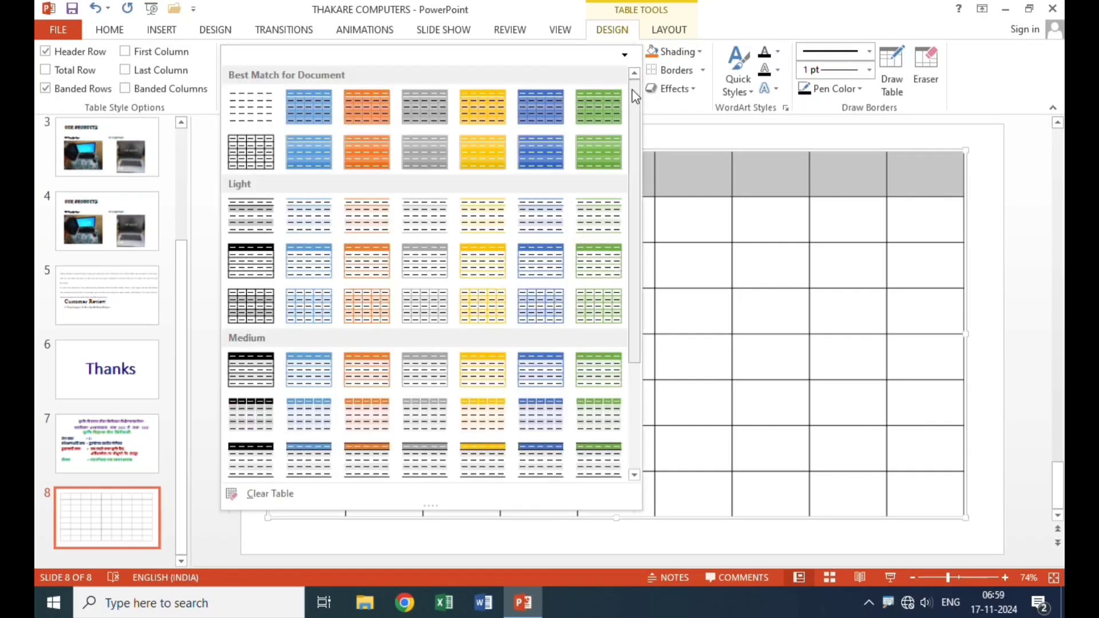
scroll(635, 115, down, 2)
drag(634, 123, 633, 201)
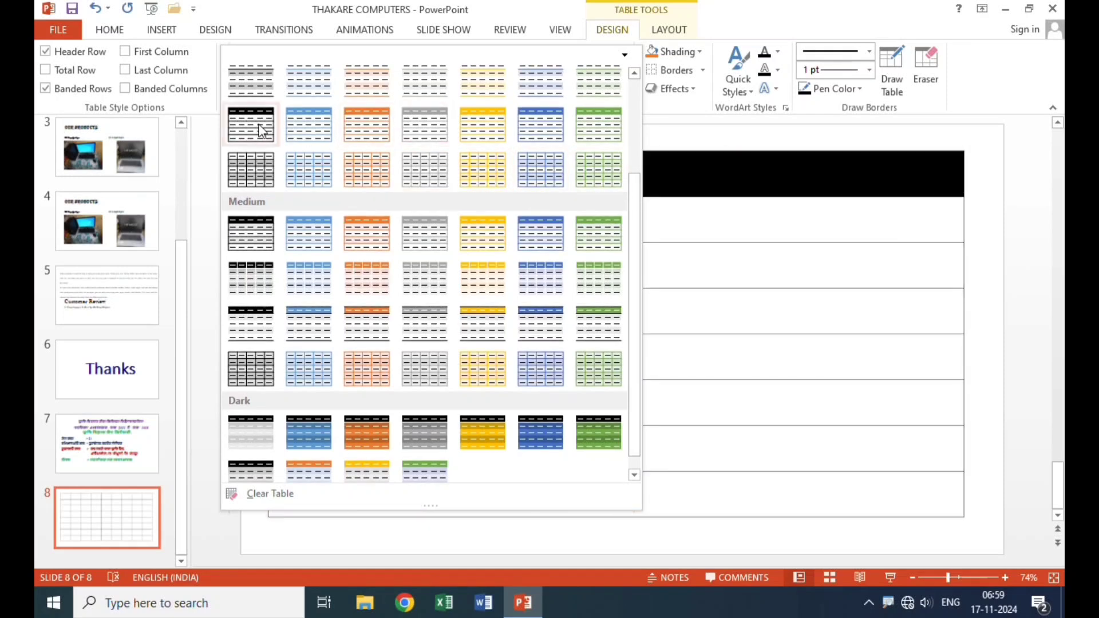
click(251, 175)
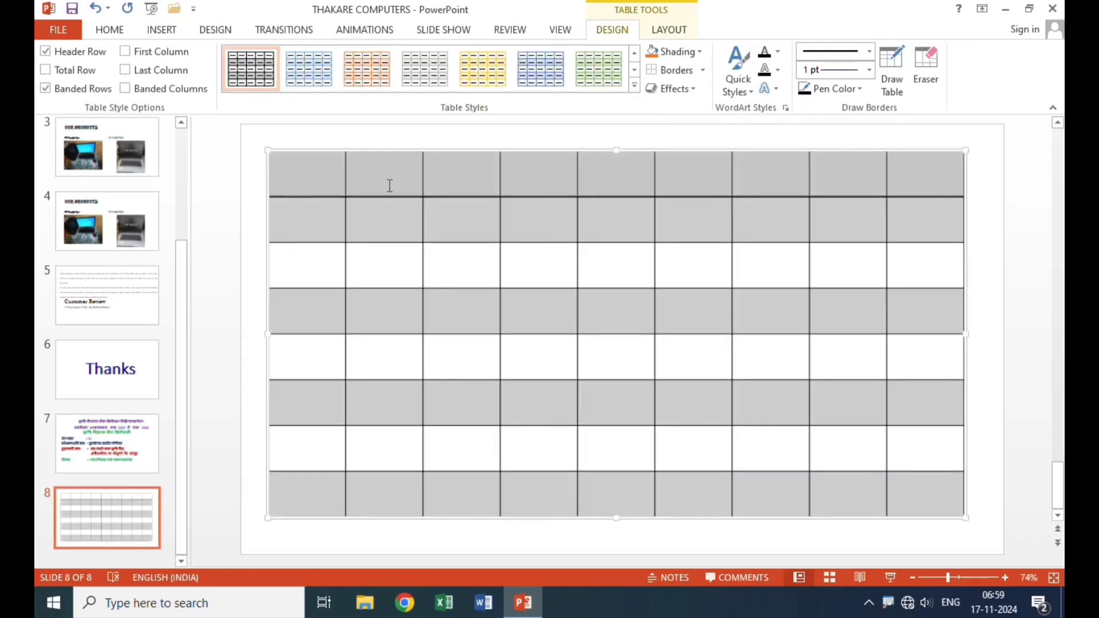
- Shade all the cells of the table's header row with the standard orange-yellow colour
click(331, 177)
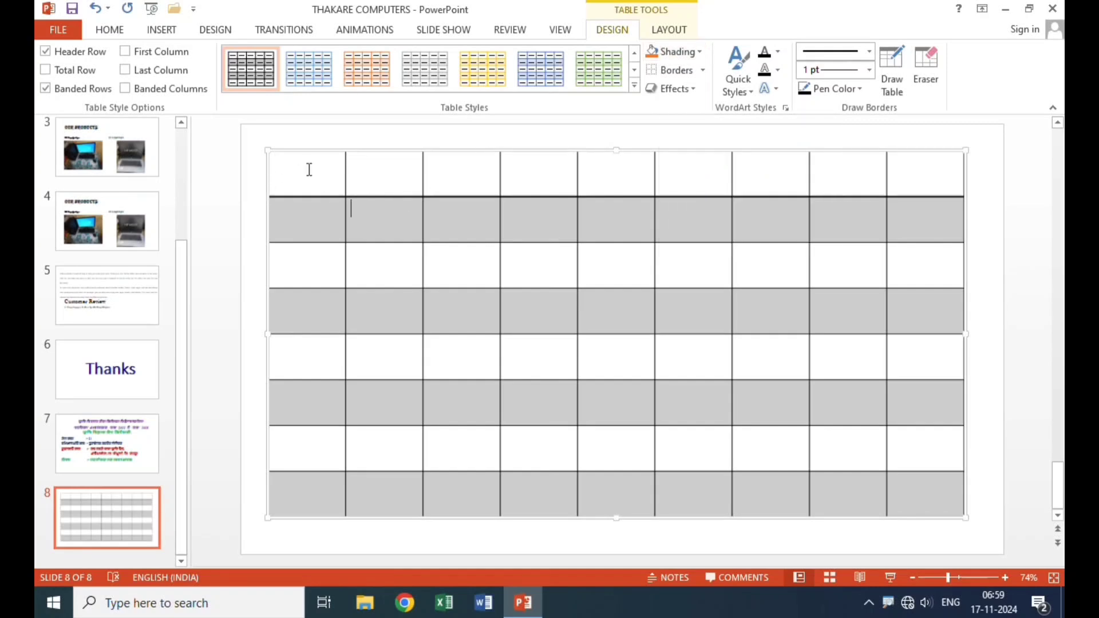
drag(309, 170, 911, 182)
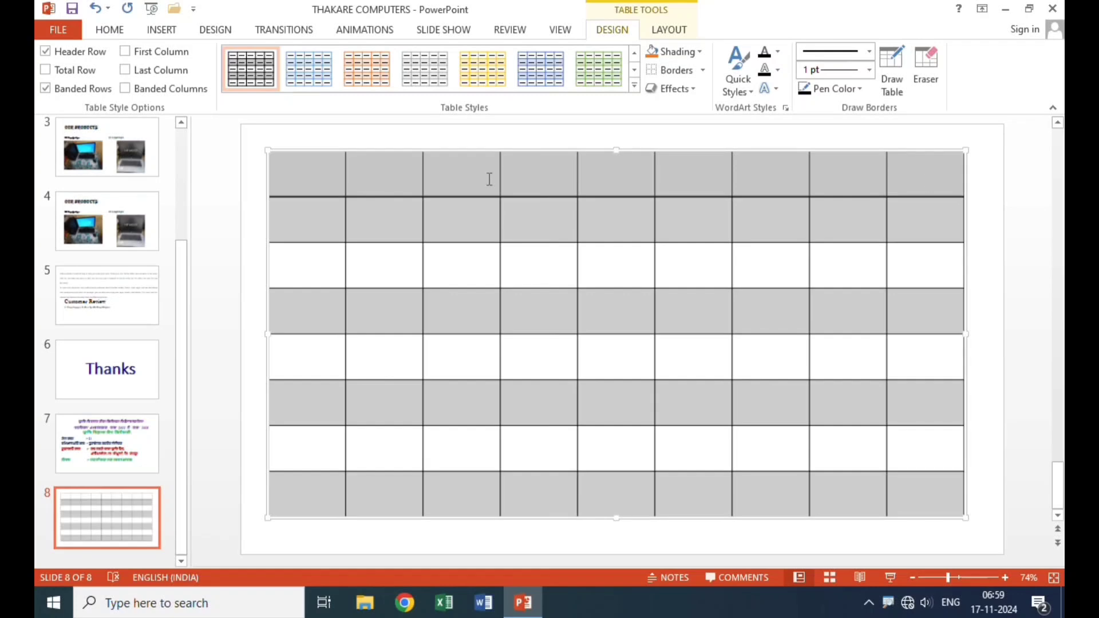
click(700, 54)
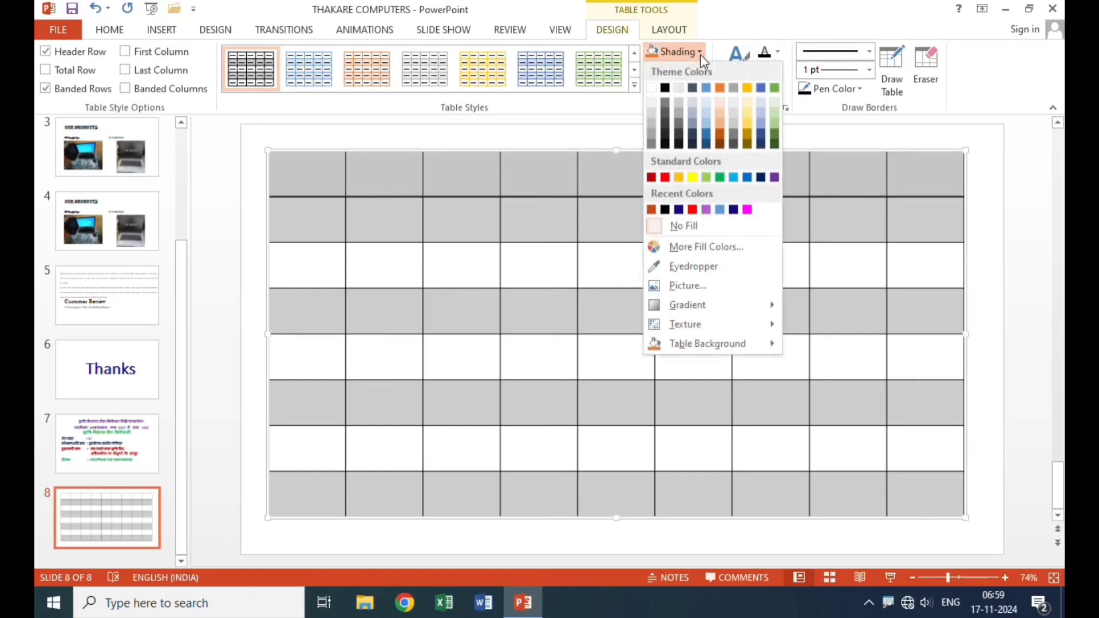
click(680, 177)
click(571, 234)
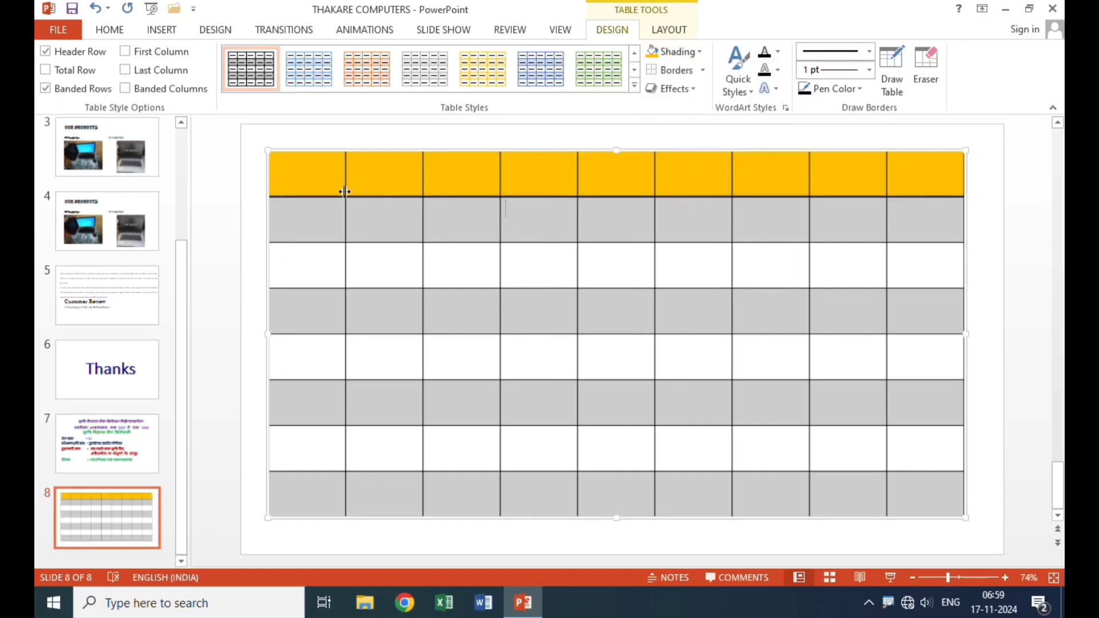
drag(332, 174, 872, 187)
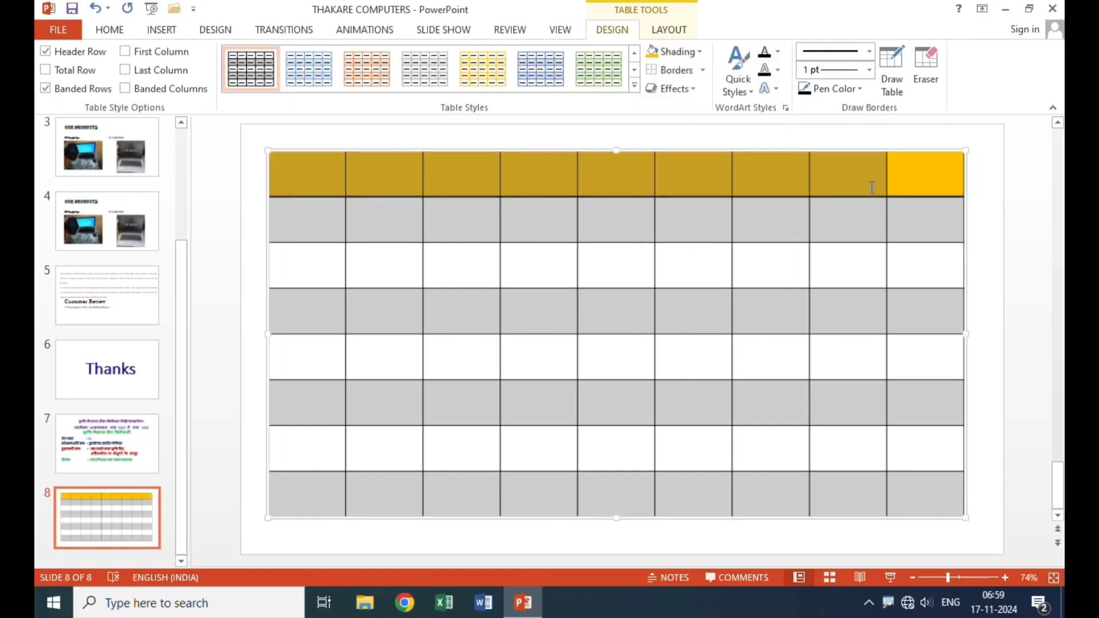
click(642, 233)
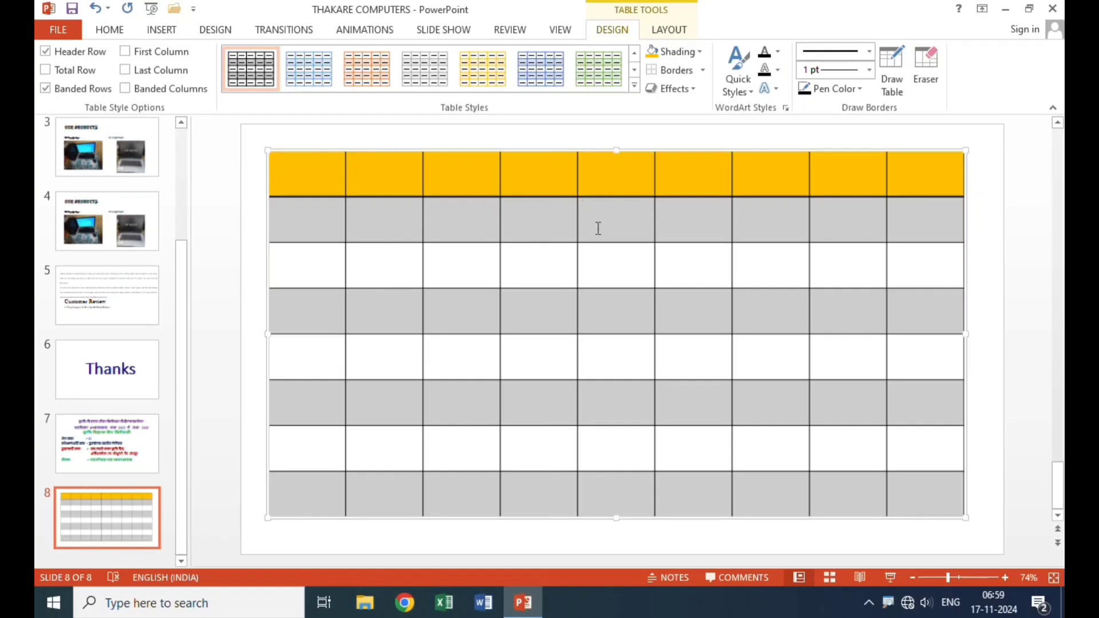
- Shade the second to seventh cells of the table's third row with a dark orange theme colour
drag(424, 243, 698, 269)
drag(350, 267, 745, 261)
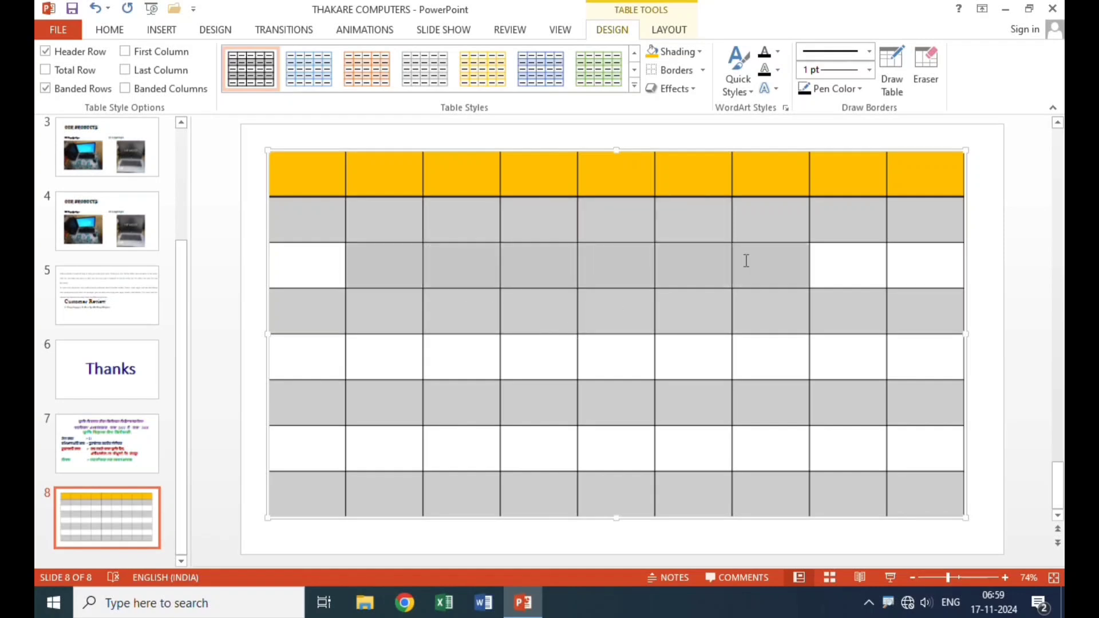
click(678, 52)
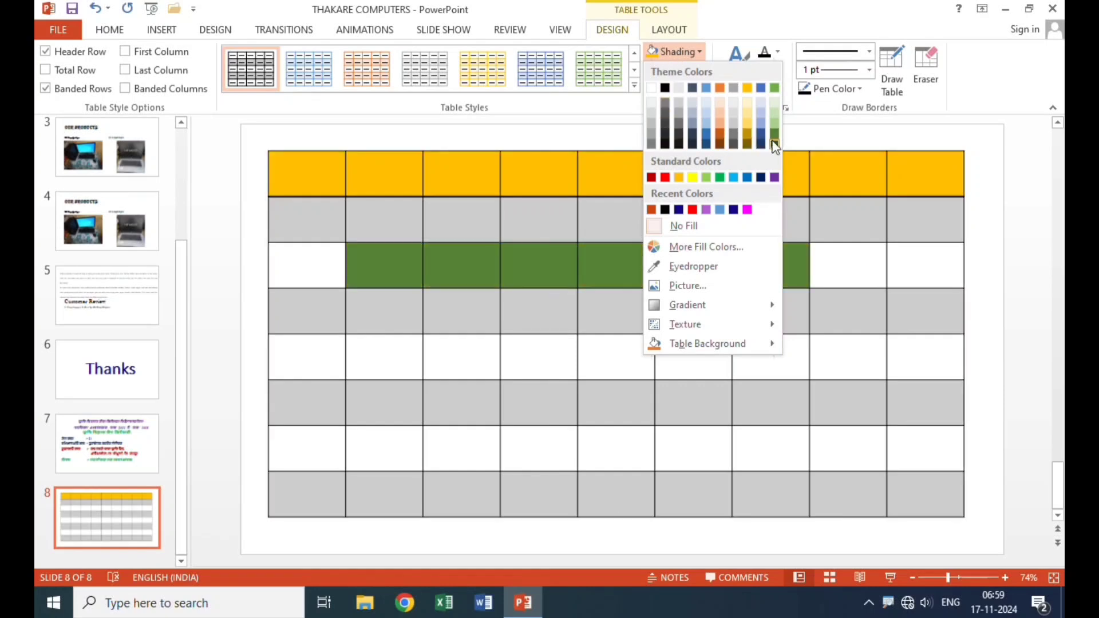
click(721, 134)
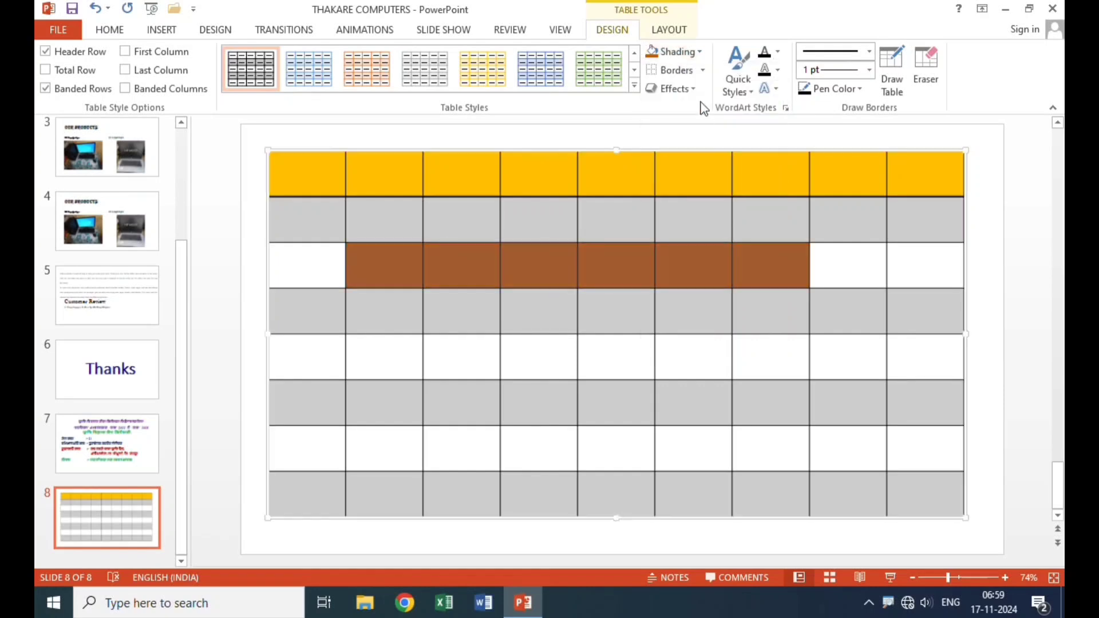
- Change the shading of the selected third-row cells to a custom dark magenta-purple picked from the colour spectrum
click(679, 53)
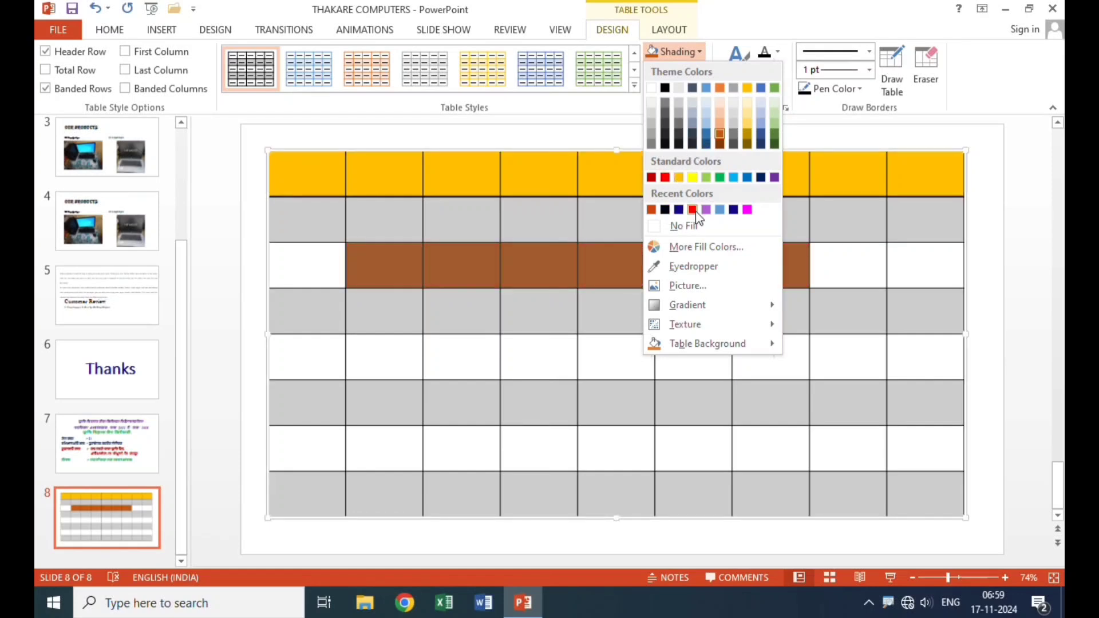
click(695, 250)
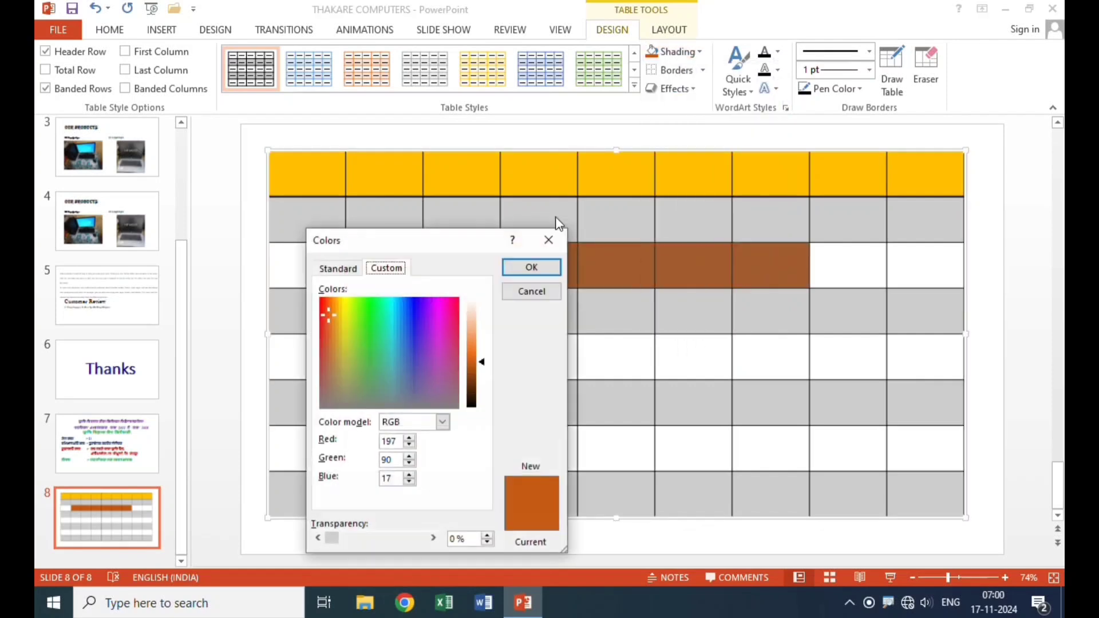
click(421, 314)
click(441, 320)
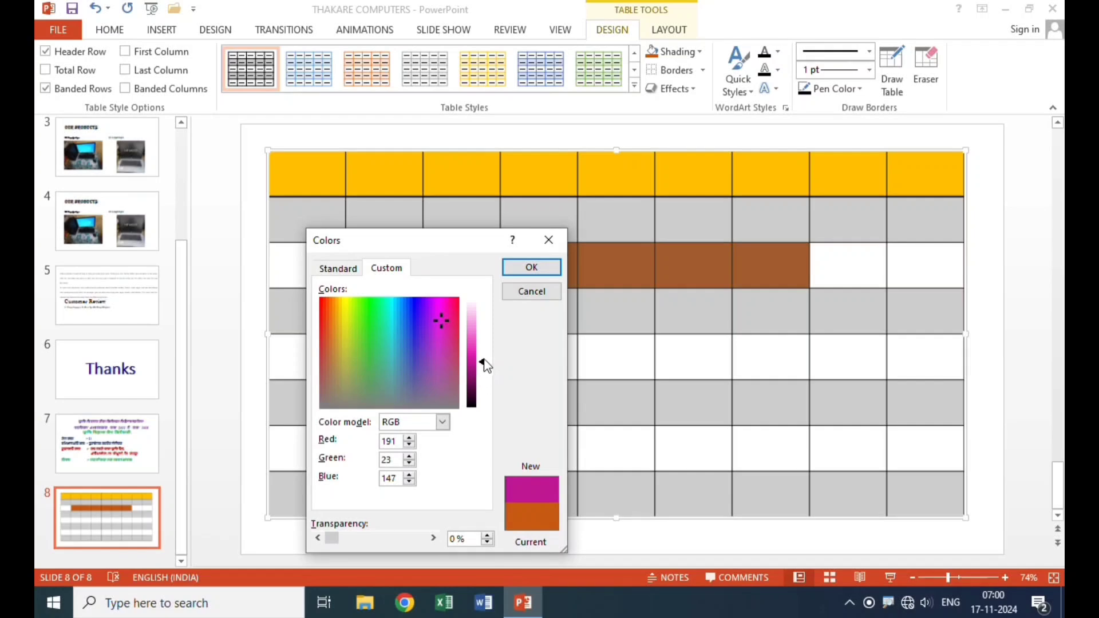
drag(483, 362, 482, 379)
click(531, 267)
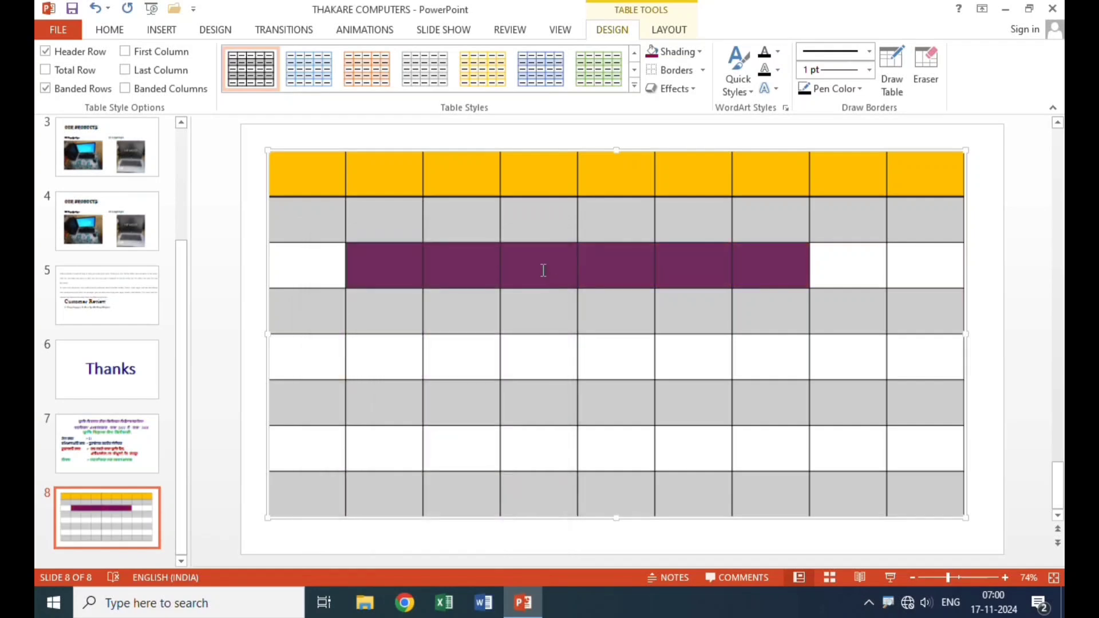
- Apply a dark gradient variation to the purple third-row cells, darkening from left to right, and deselect them
click(682, 53)
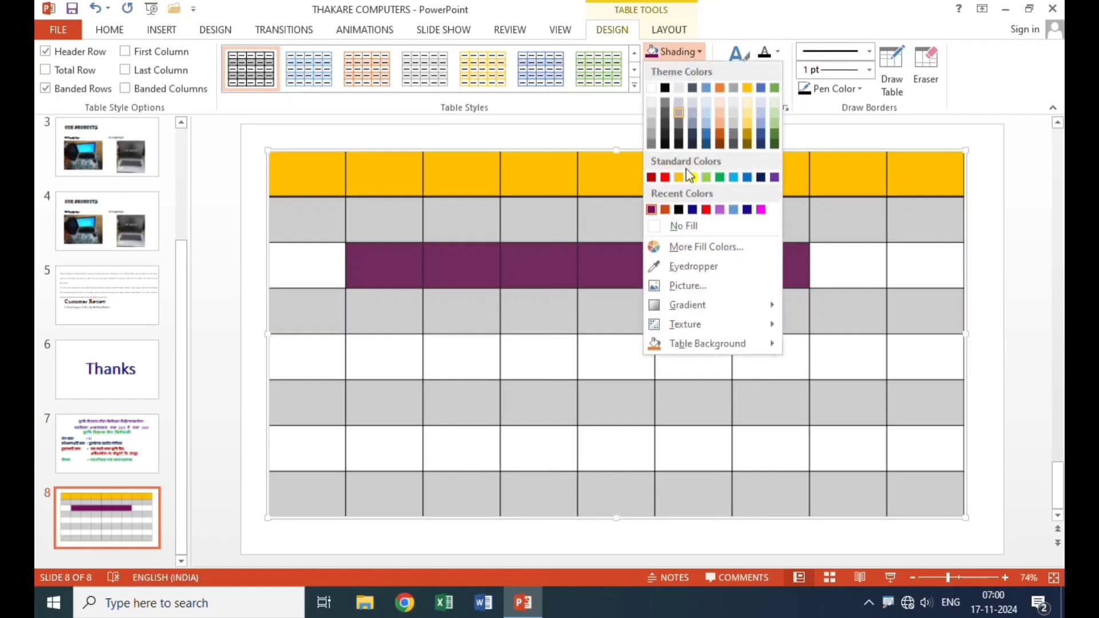
mouse_move(680, 301)
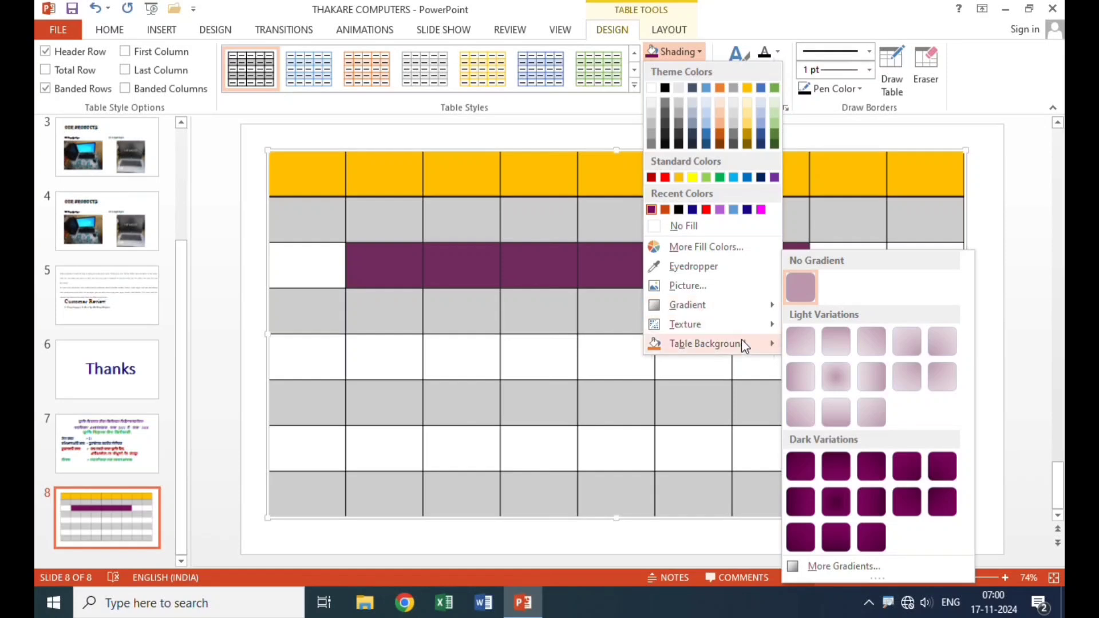
click(867, 491)
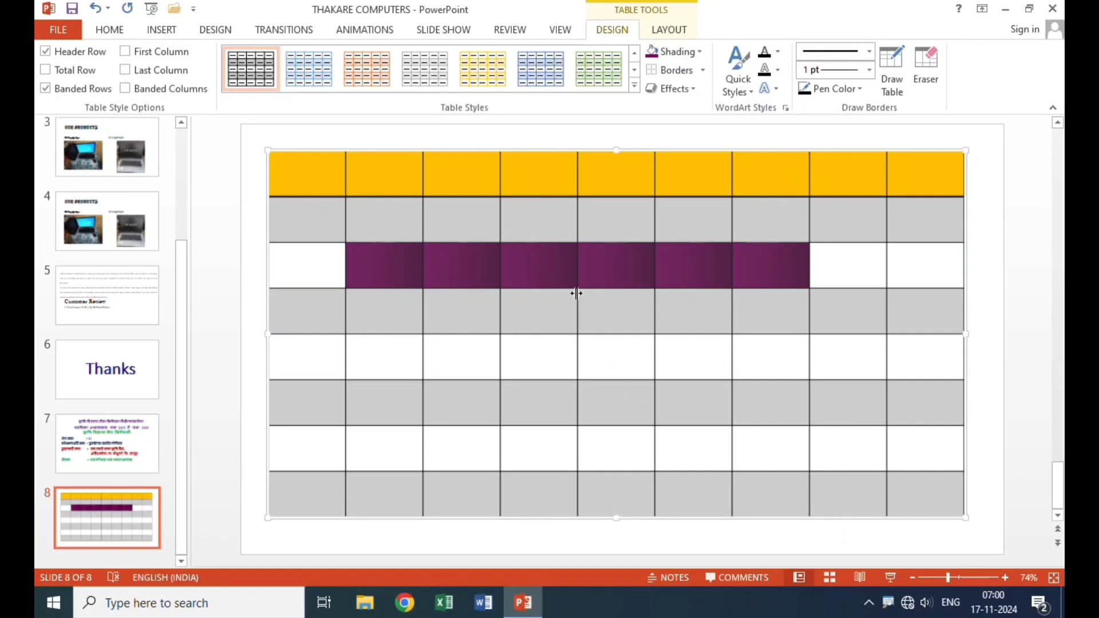
click(560, 273)
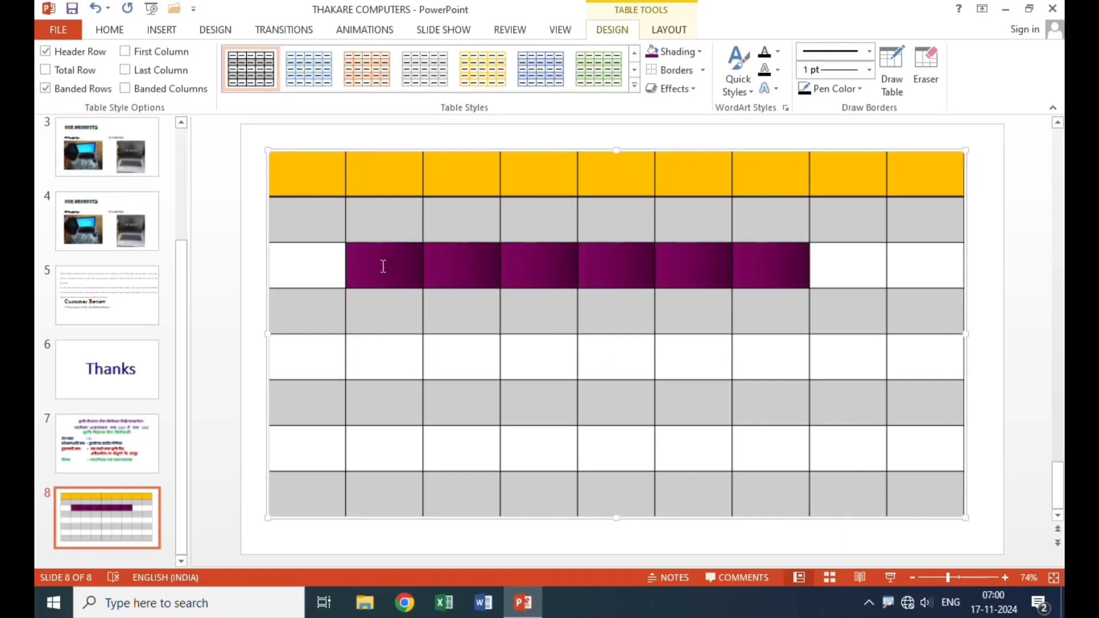
drag(389, 268, 748, 270)
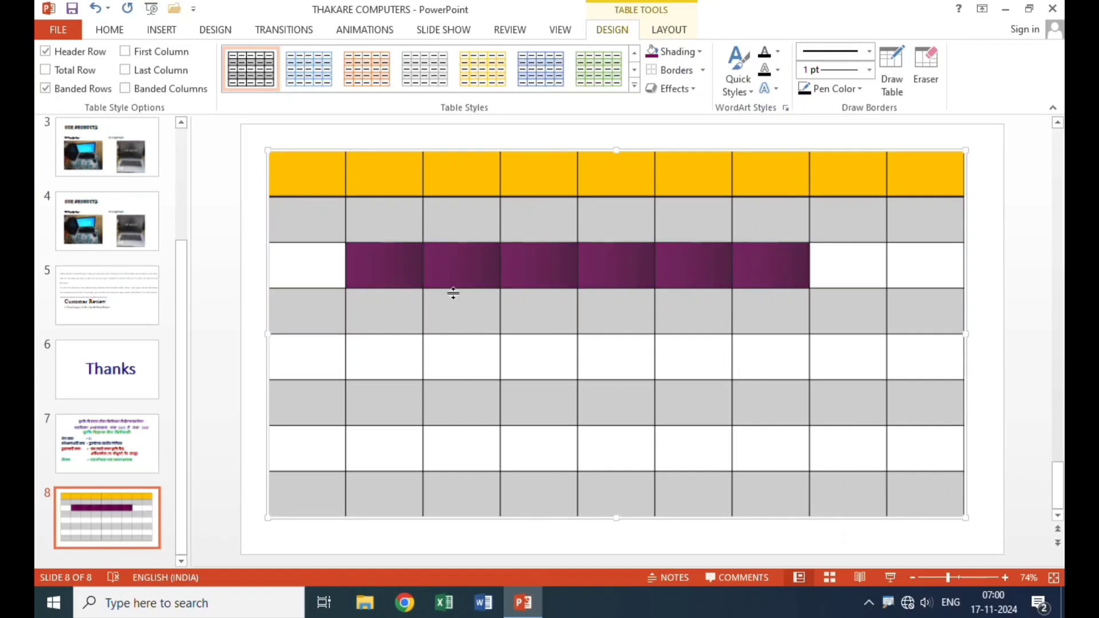
click(509, 367)
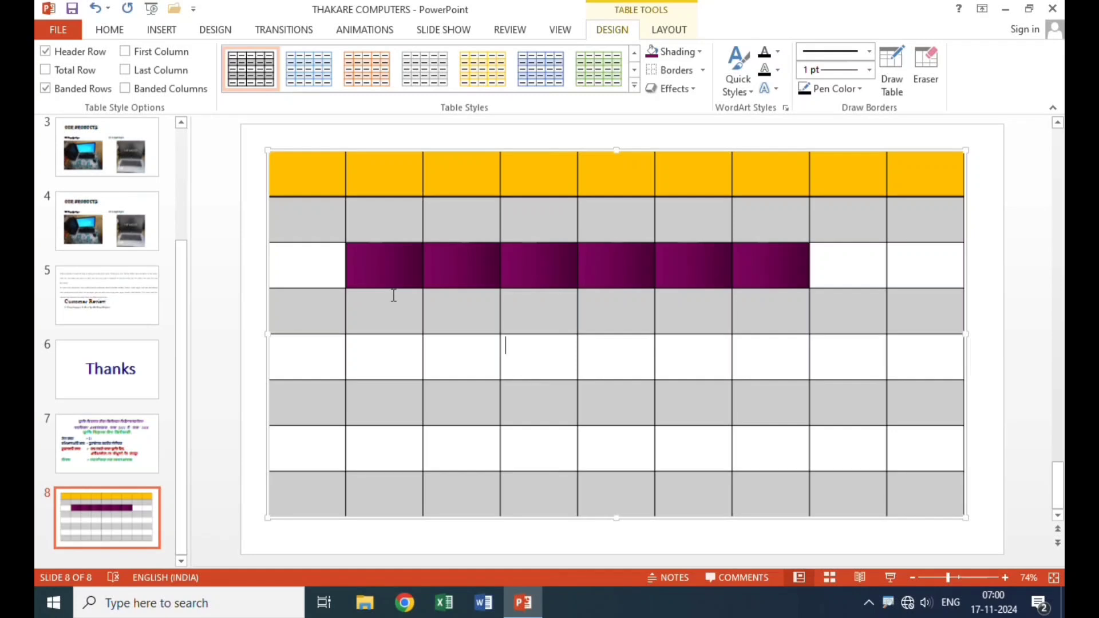
- Fill the third to seventh cells of the table's fifth row with the green marble texture
click(694, 53)
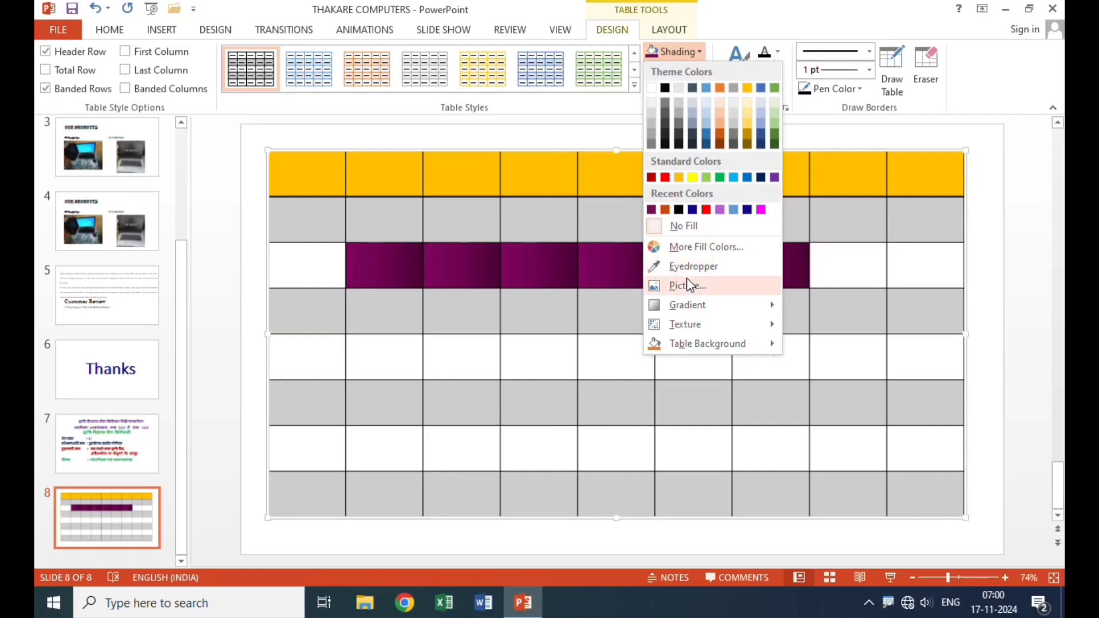
click(611, 360)
click(692, 55)
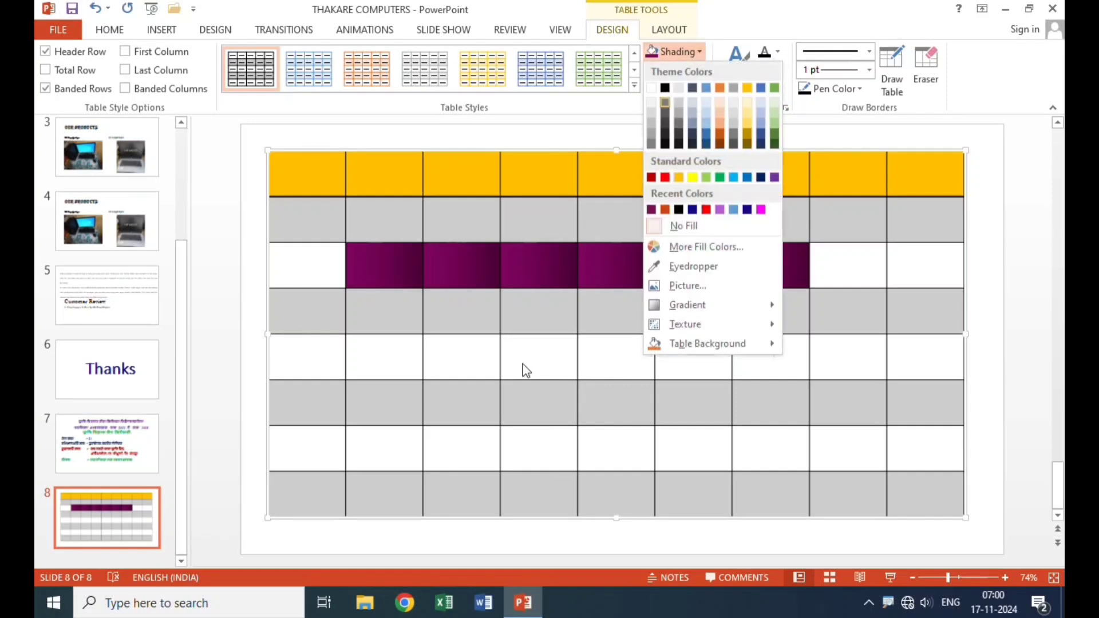
click(458, 376)
drag(458, 377, 764, 361)
click(675, 52)
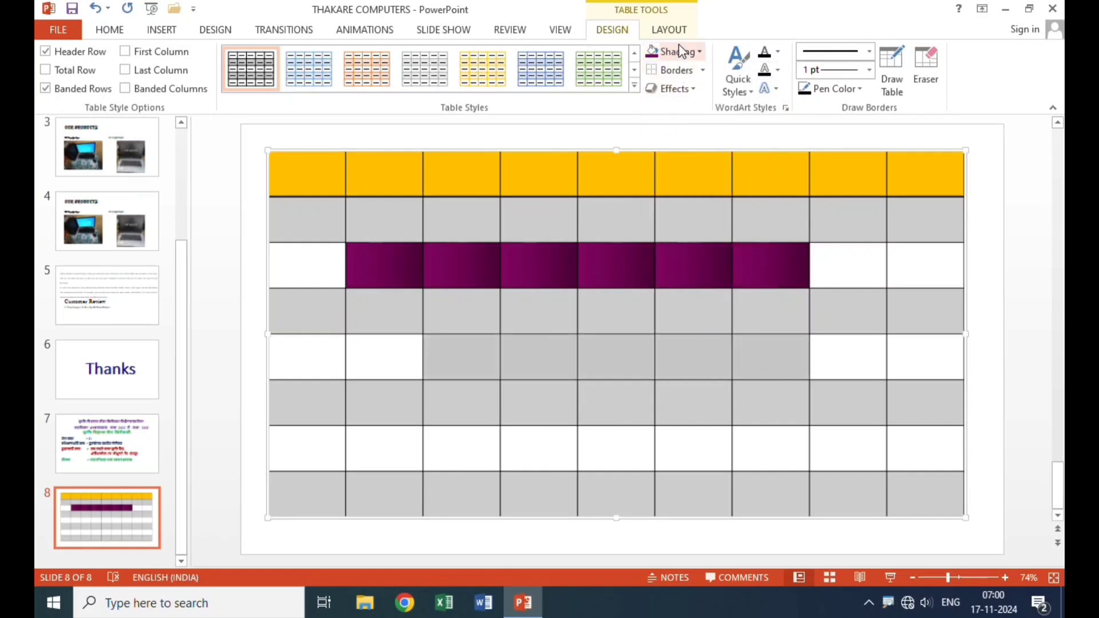
mouse_move(689, 322)
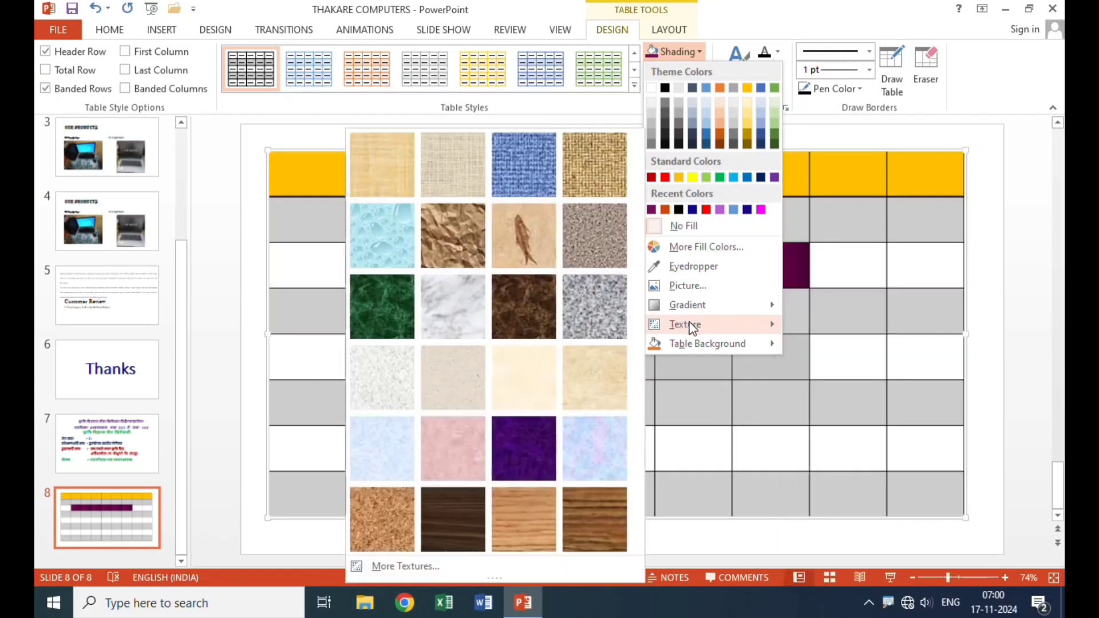
click(409, 300)
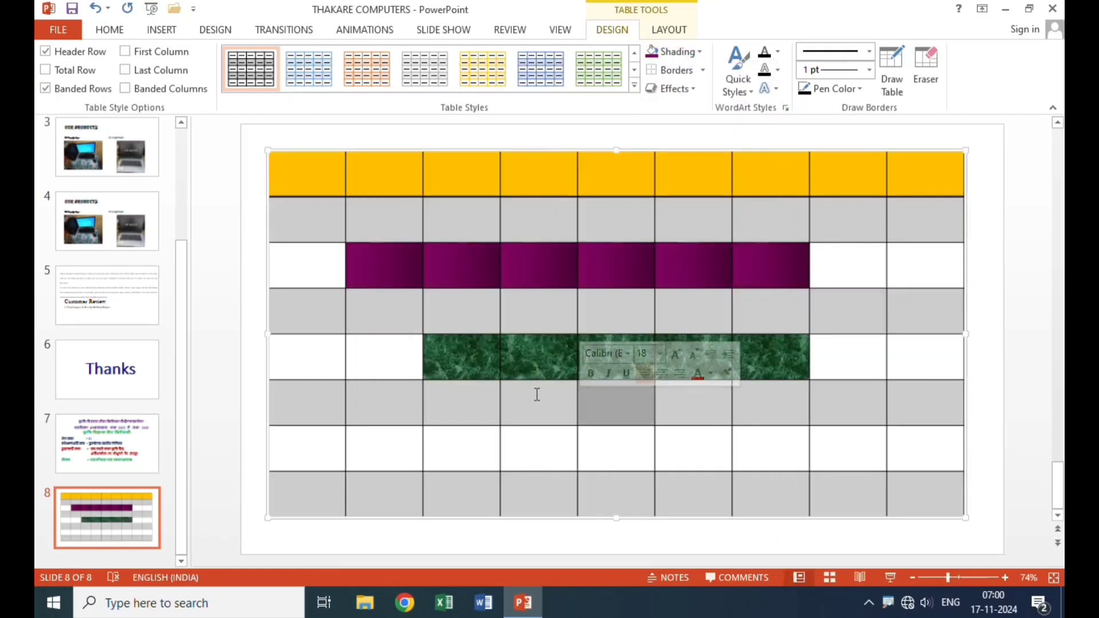
- Shade the third to eighth cells of the table's seventh row with the current dark purple colour
click(612, 435)
drag(483, 439, 886, 448)
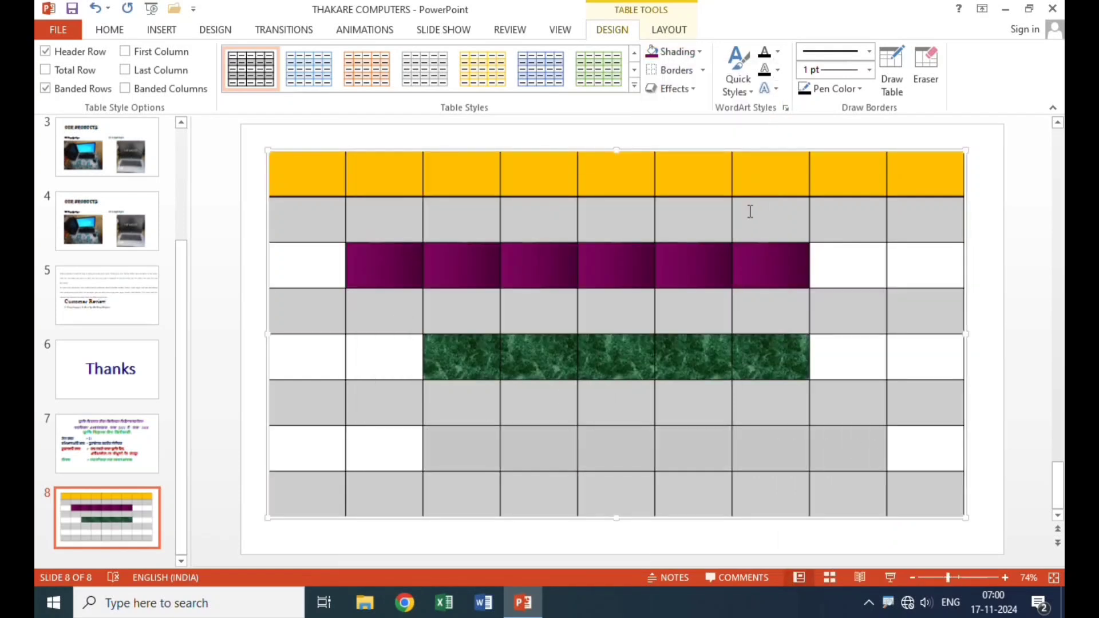
click(652, 53)
- Set the table background to a dark orange theme colour
click(678, 52)
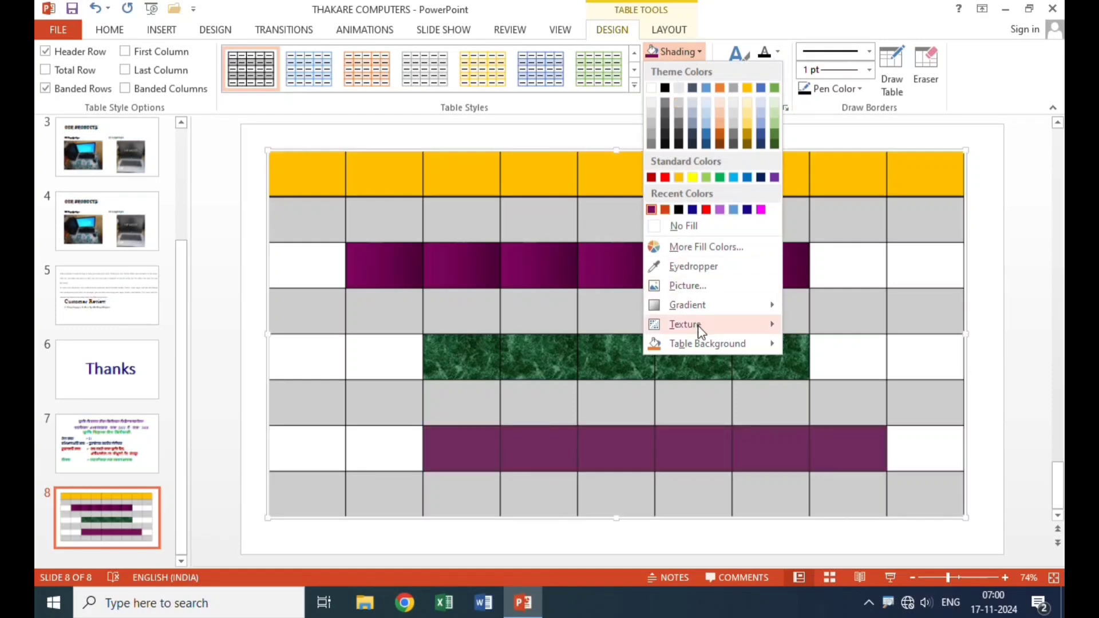
mouse_move(693, 342)
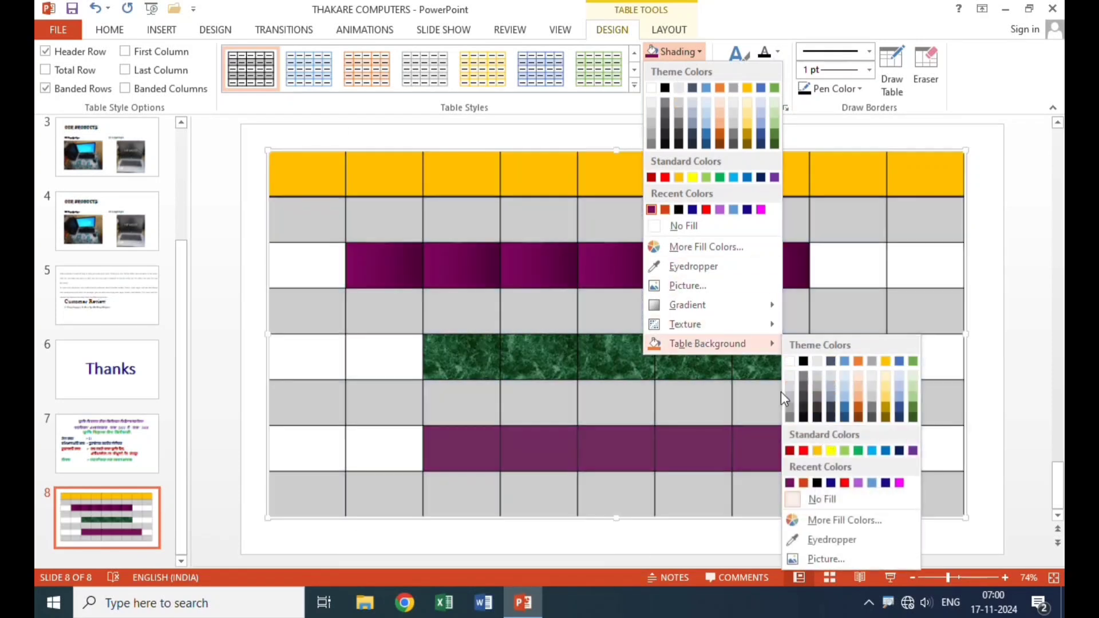
click(858, 411)
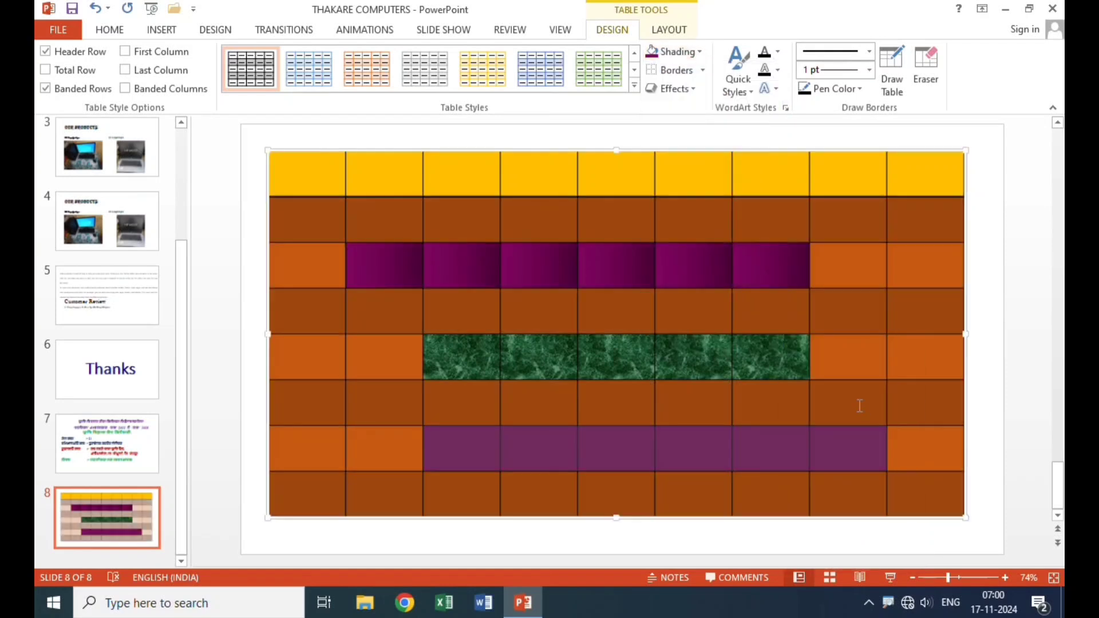
- Undo the dark orange table background and place the cursor back inside the table
click(97, 8)
click(835, 362)
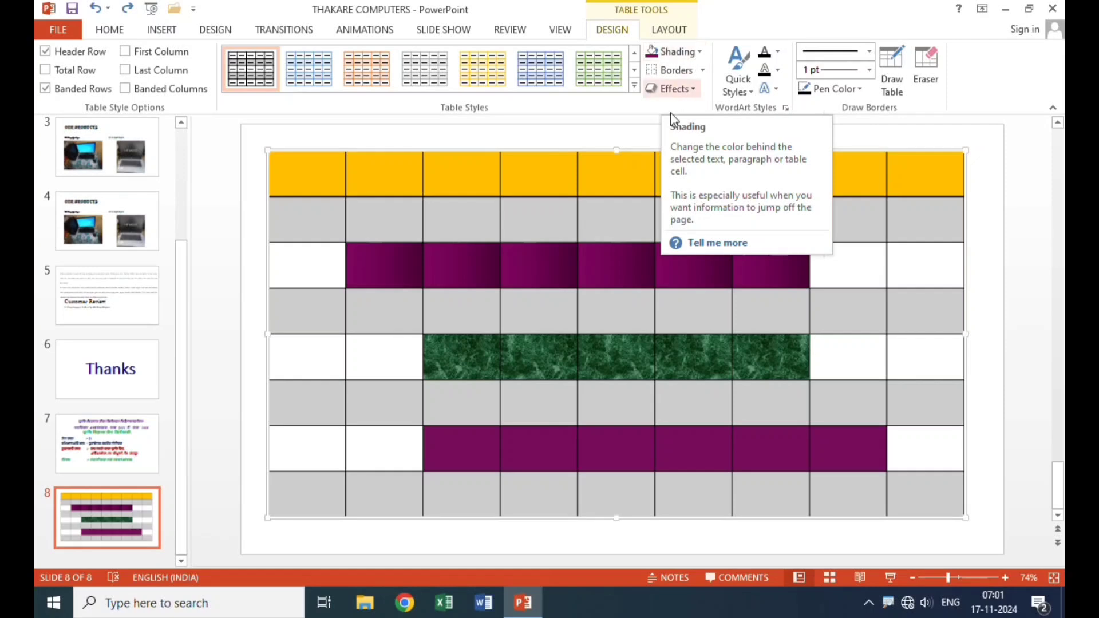
click(479, 232)
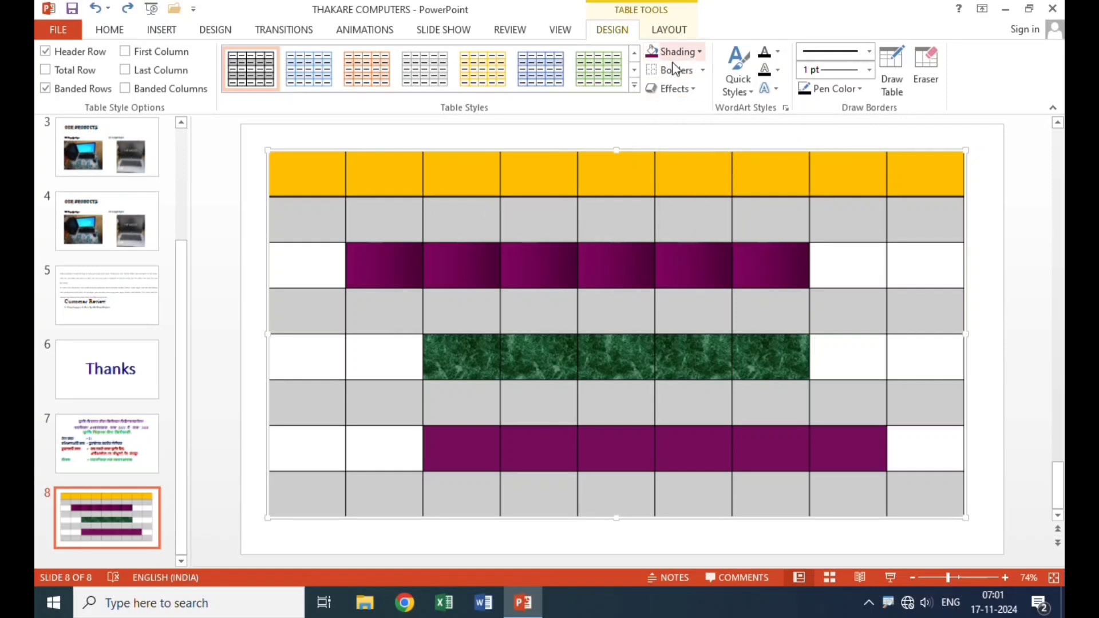
- Restyle the whole table with the black-and-grey gridded style from the last row of the Medium table styles
mouse_move(334, 177)
mouse_down()
mouse_move(601, 270)
mouse_move(926, 439)
mouse_up()
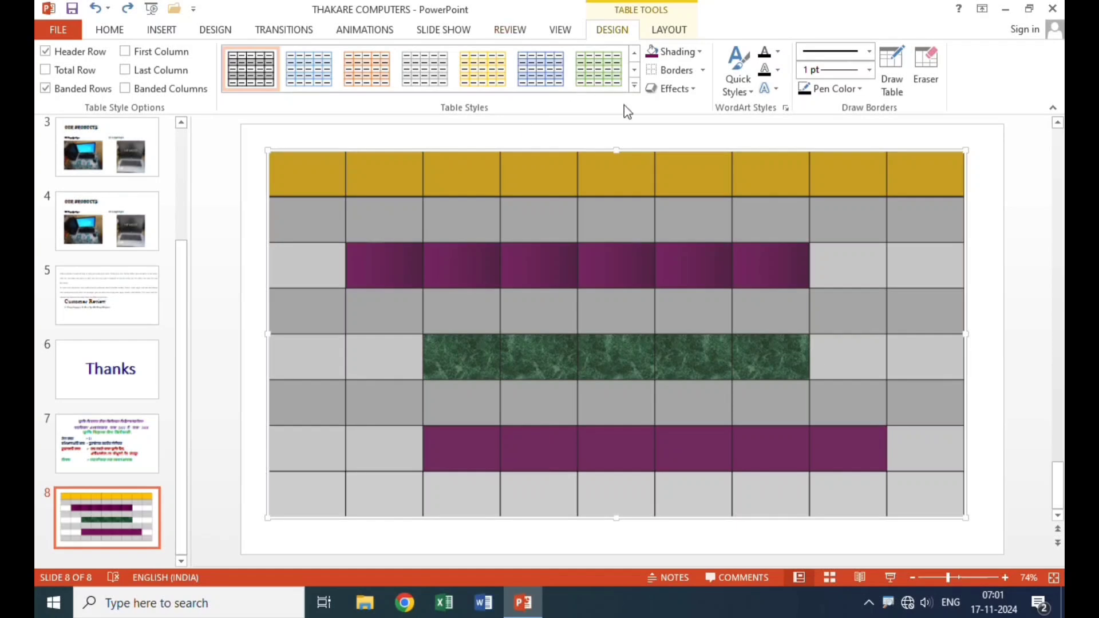
click(634, 85)
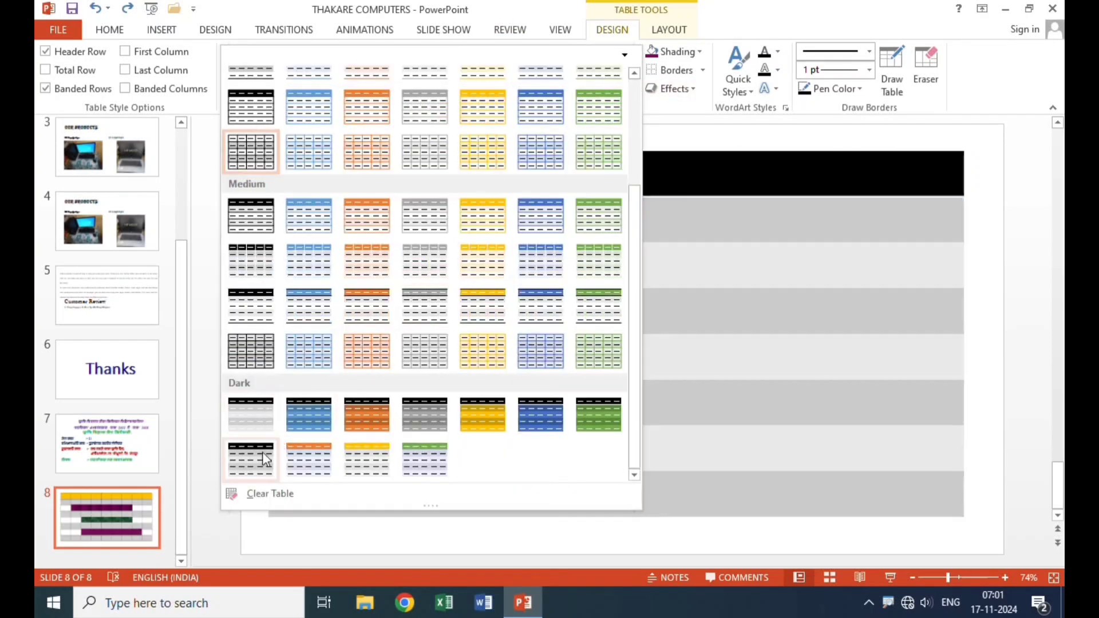
click(251, 351)
click(454, 314)
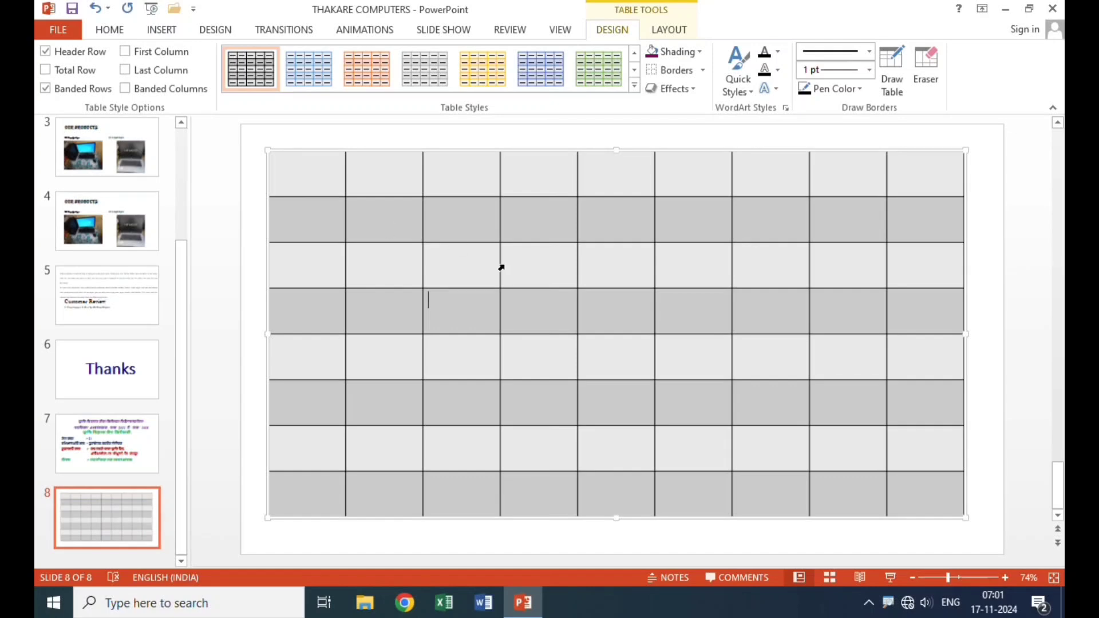
- Set the cells of the table's first seven rows to No Border
drag(314, 174, 933, 468)
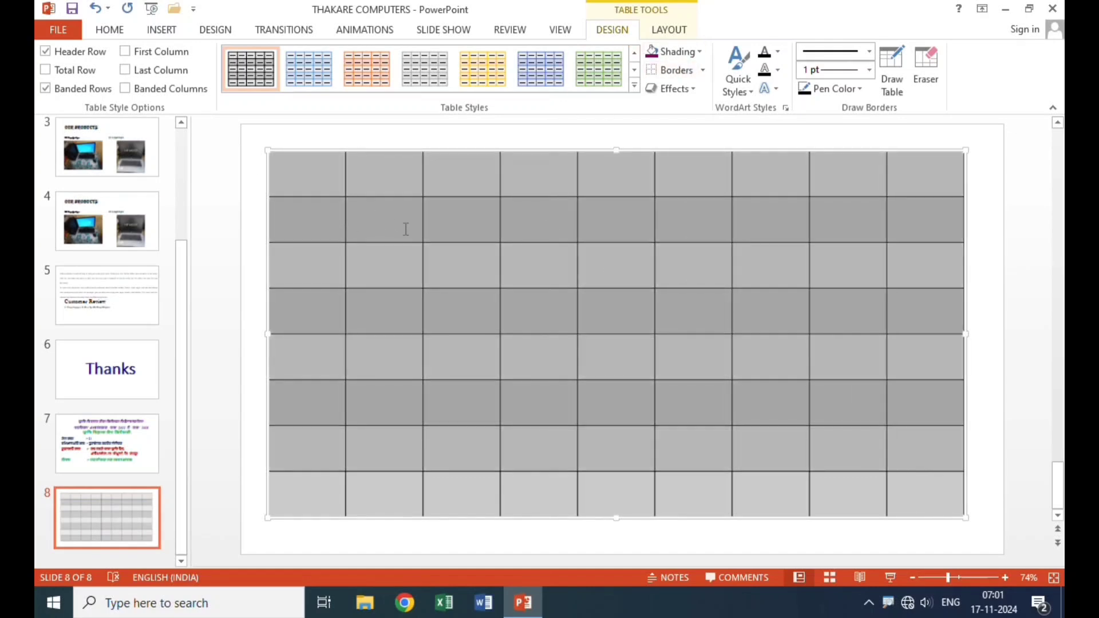
click(704, 71)
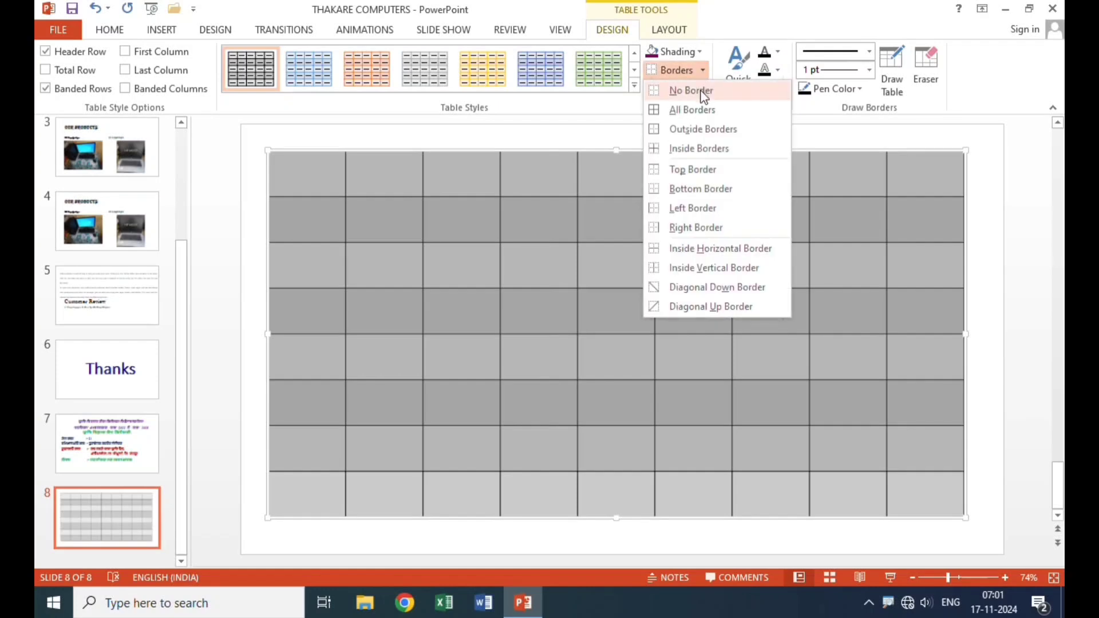
click(704, 91)
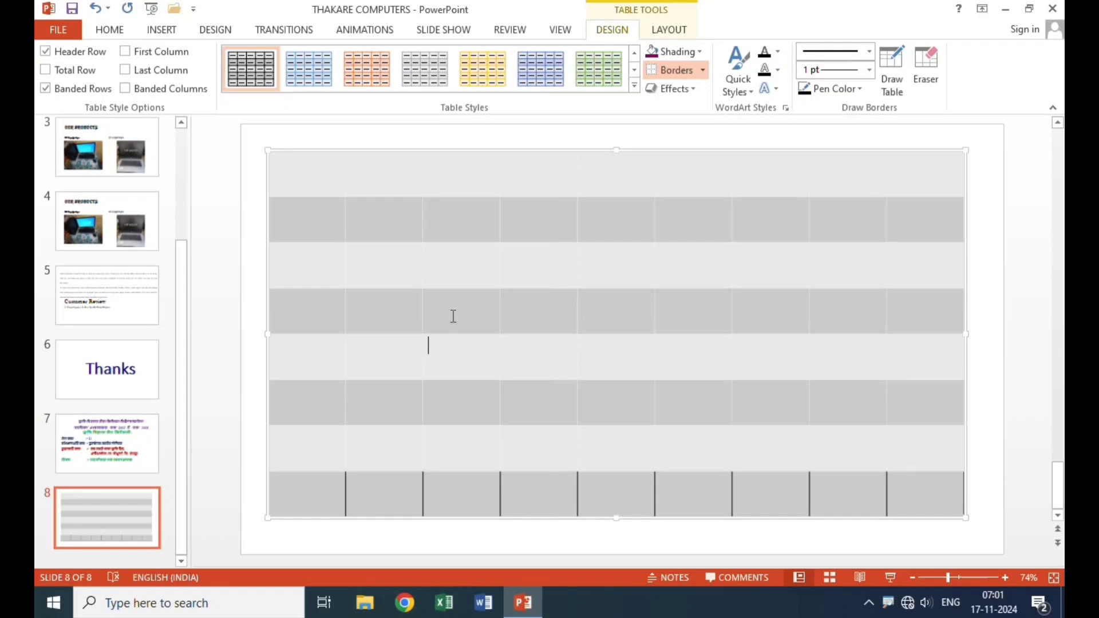
- Apply All Borders to every cell of the table and deselect the cells
drag(319, 174, 949, 480)
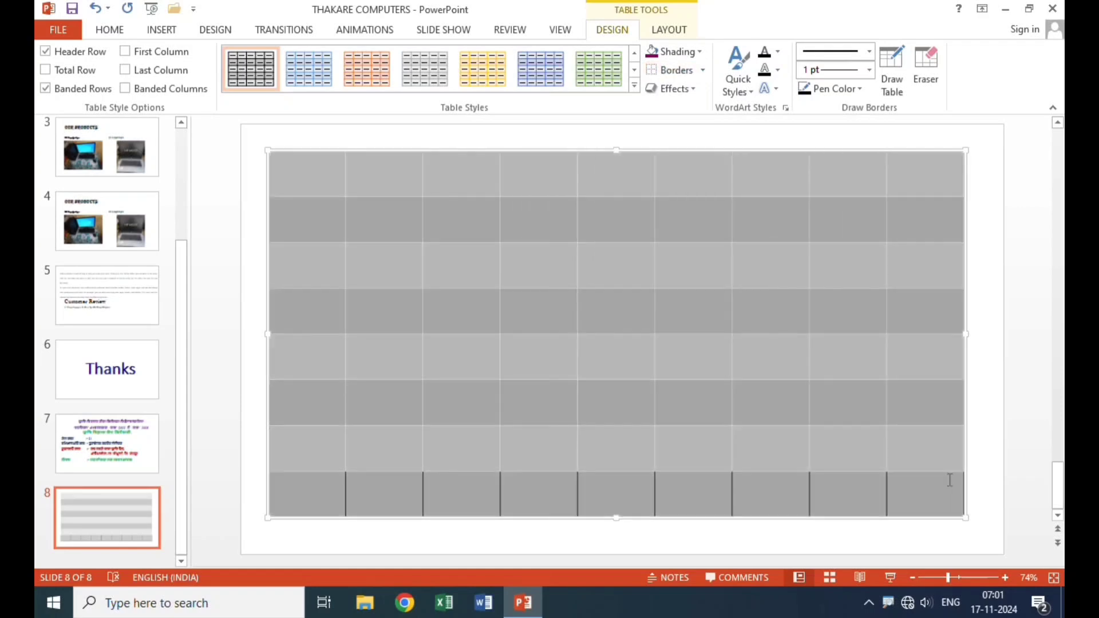
click(696, 73)
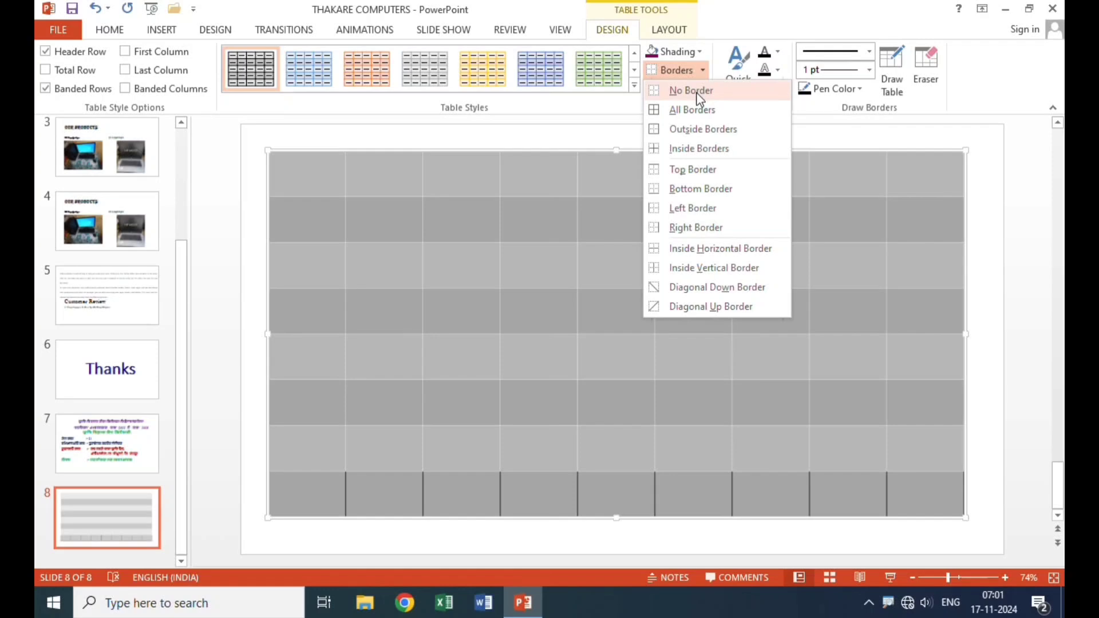
click(697, 110)
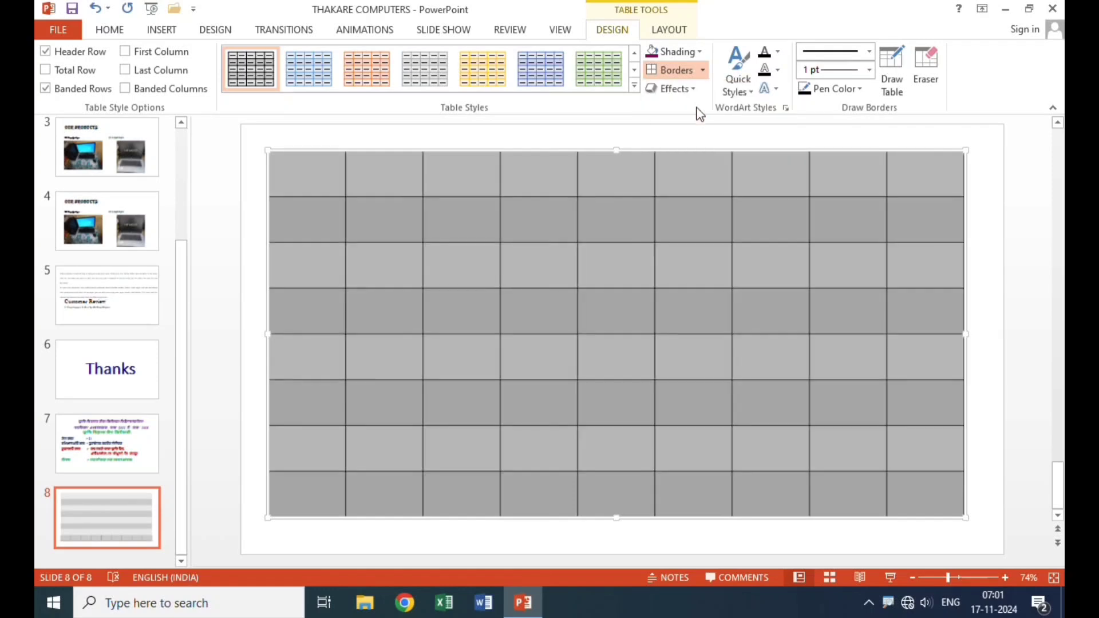
click(662, 211)
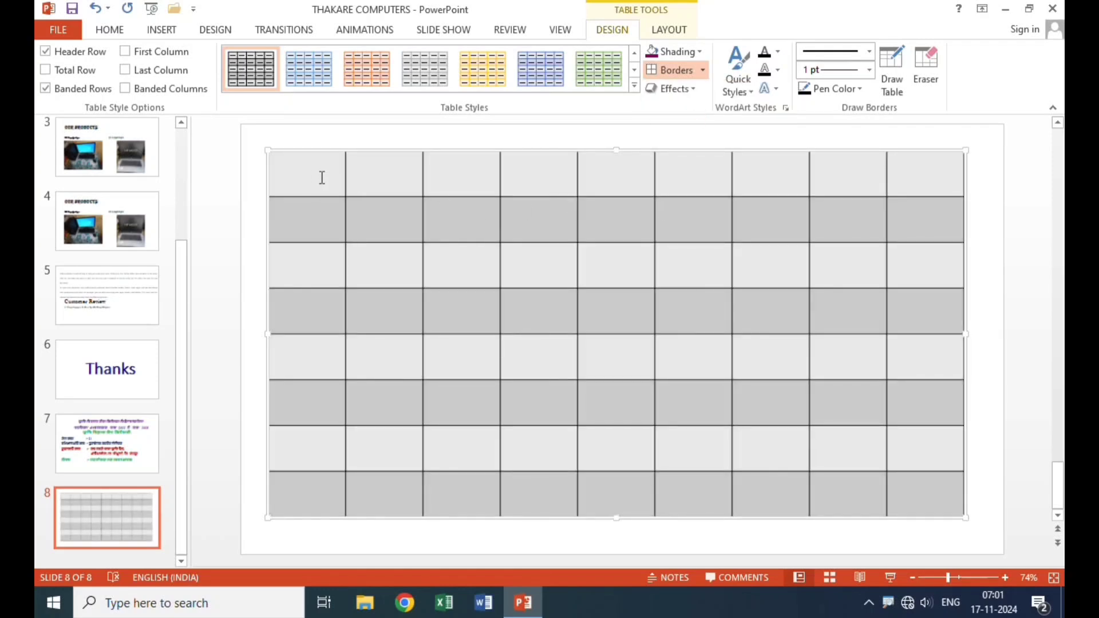
- Remove the borders from the whole table and reapply All Borders to it
drag(308, 174, 893, 475)
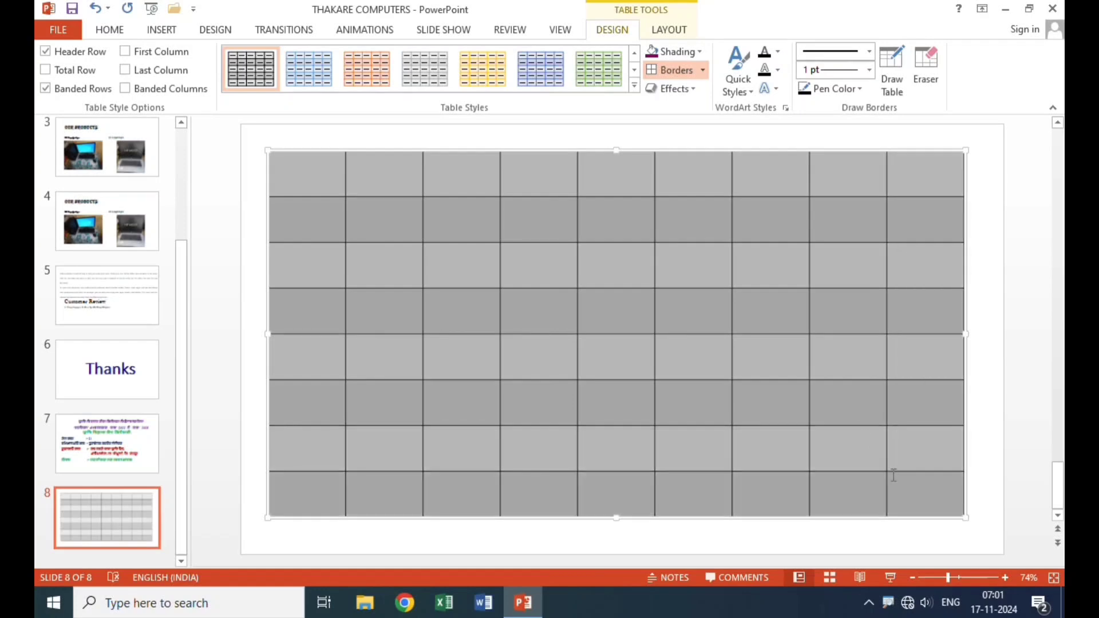
click(539, 268)
drag(303, 189, 927, 497)
click(691, 72)
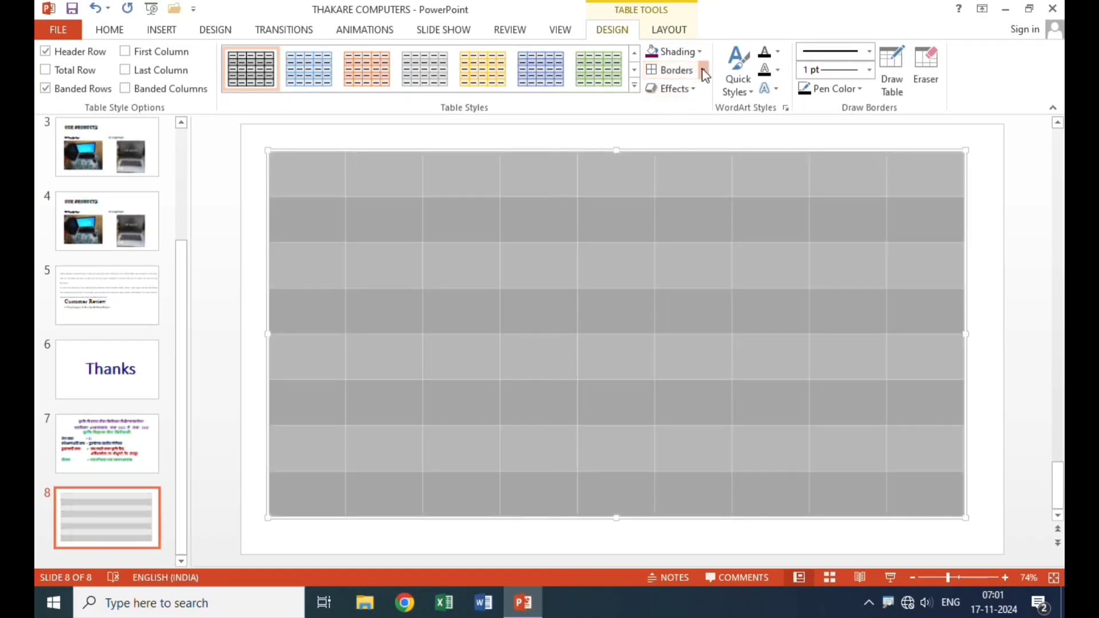
click(704, 73)
click(682, 109)
- Choose the Outside Borders option for the whole table and reselect all its cells
click(703, 69)
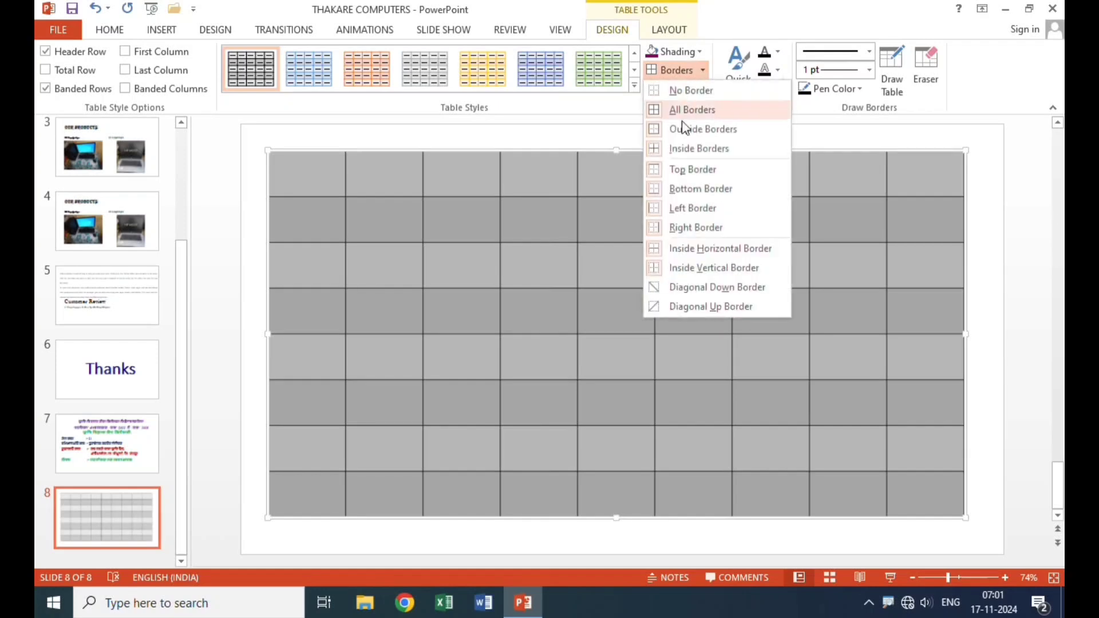
click(677, 129)
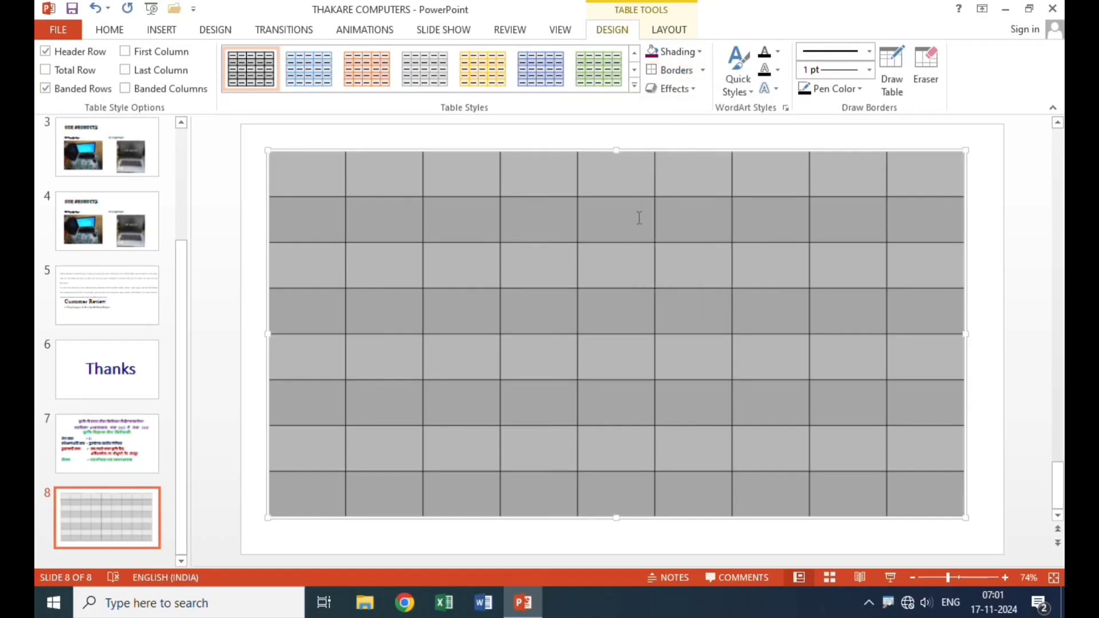
click(583, 207)
drag(315, 186, 932, 472)
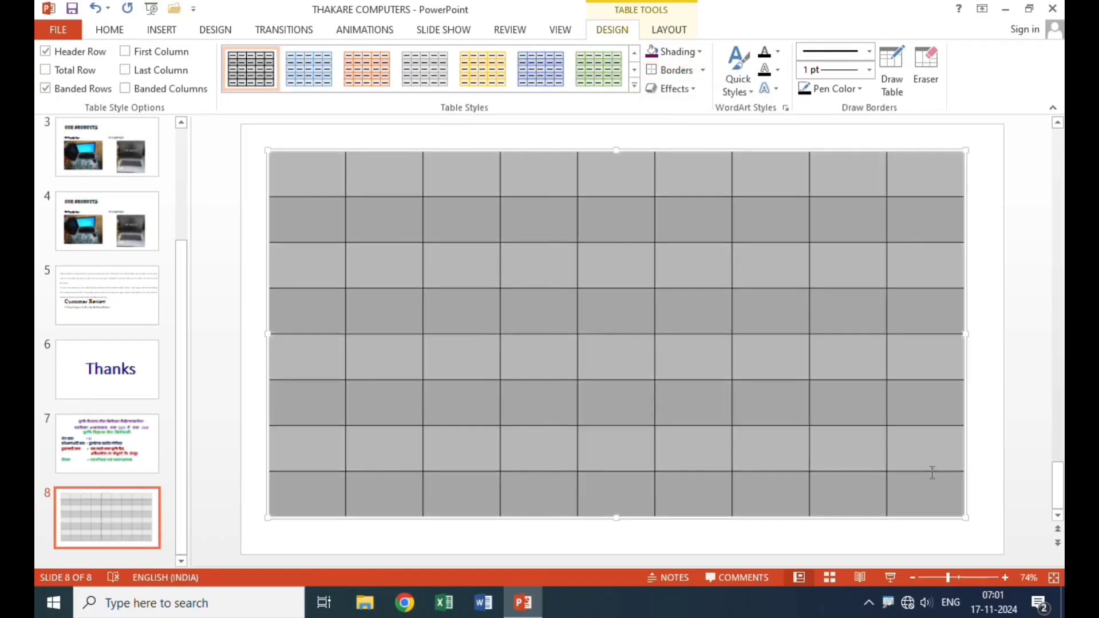